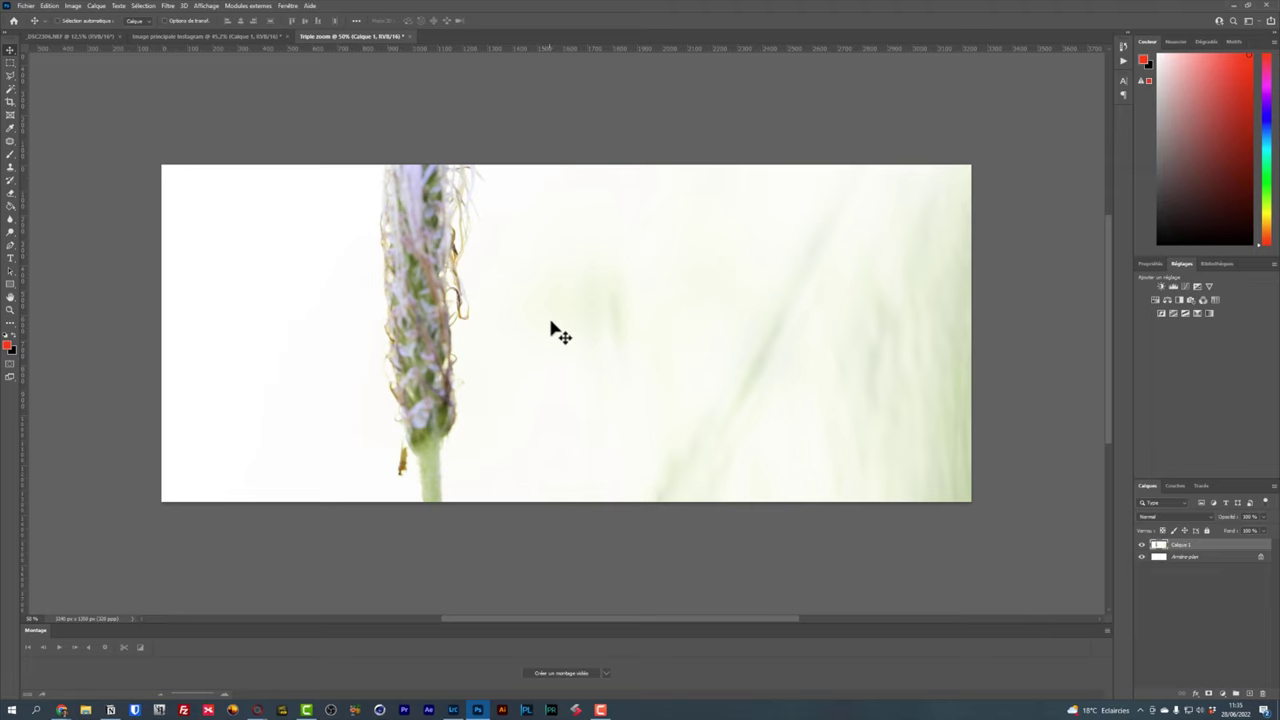
- Move the photo layer so the butterfly fills the Triple zoom canvas, and add a vertical guide at 1080 px
{"action": "scroll", "coordinate": [556, 302], "scroll_direction": "down", "scroll_amount": 3}
{"action": "left_click_drag", "start_coordinate": [556, 290], "coordinate": [590, 360]}
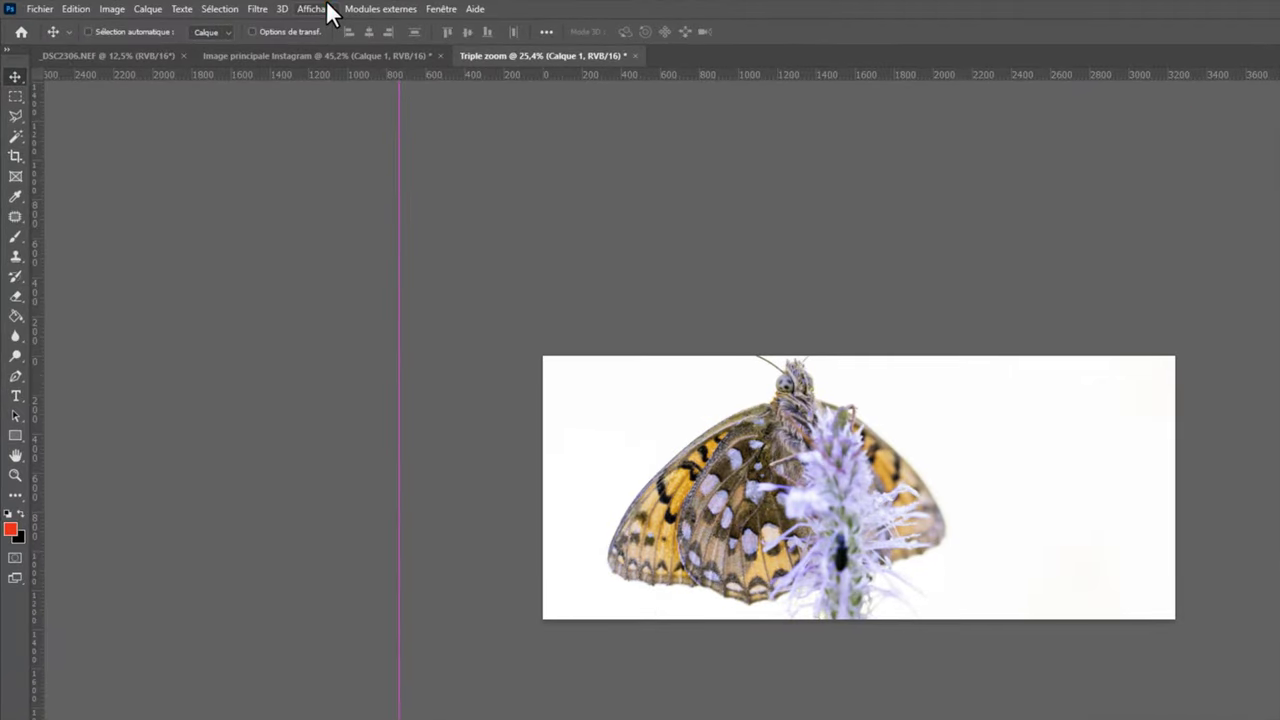
{"action": "left_click", "coordinate": [214, 6]}
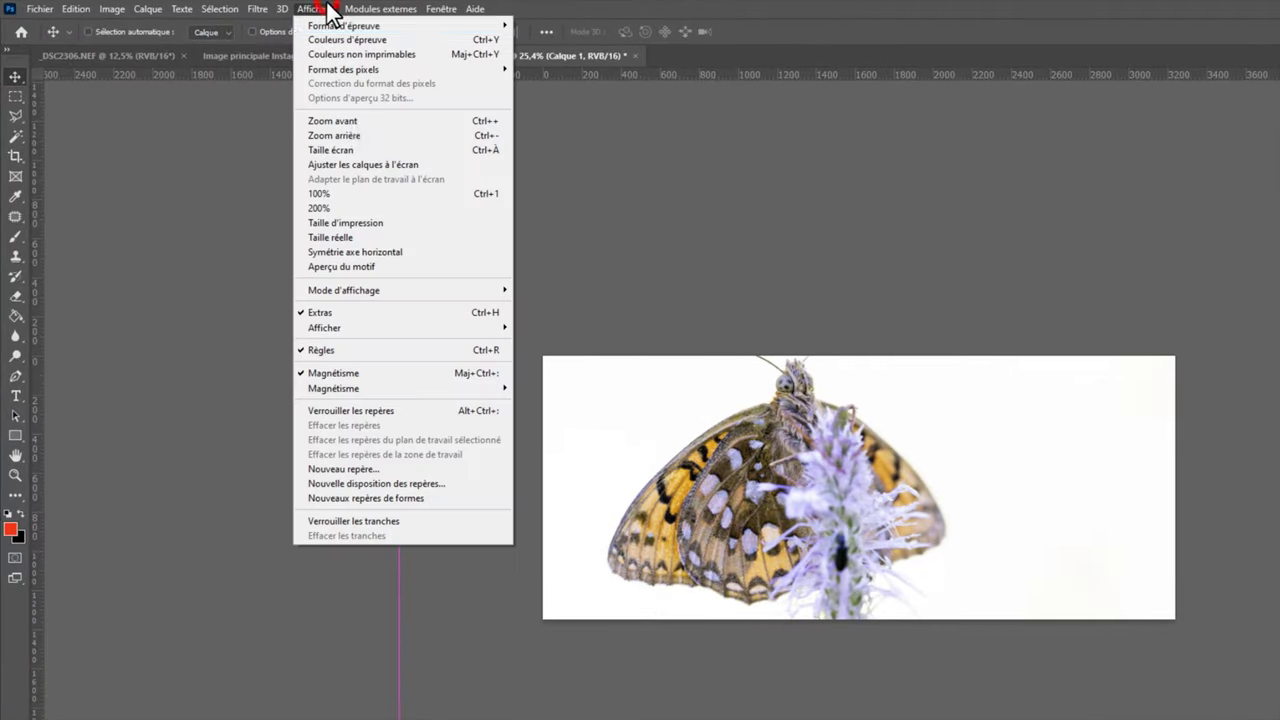
{"action": "left_click", "coordinate": [403, 468]}
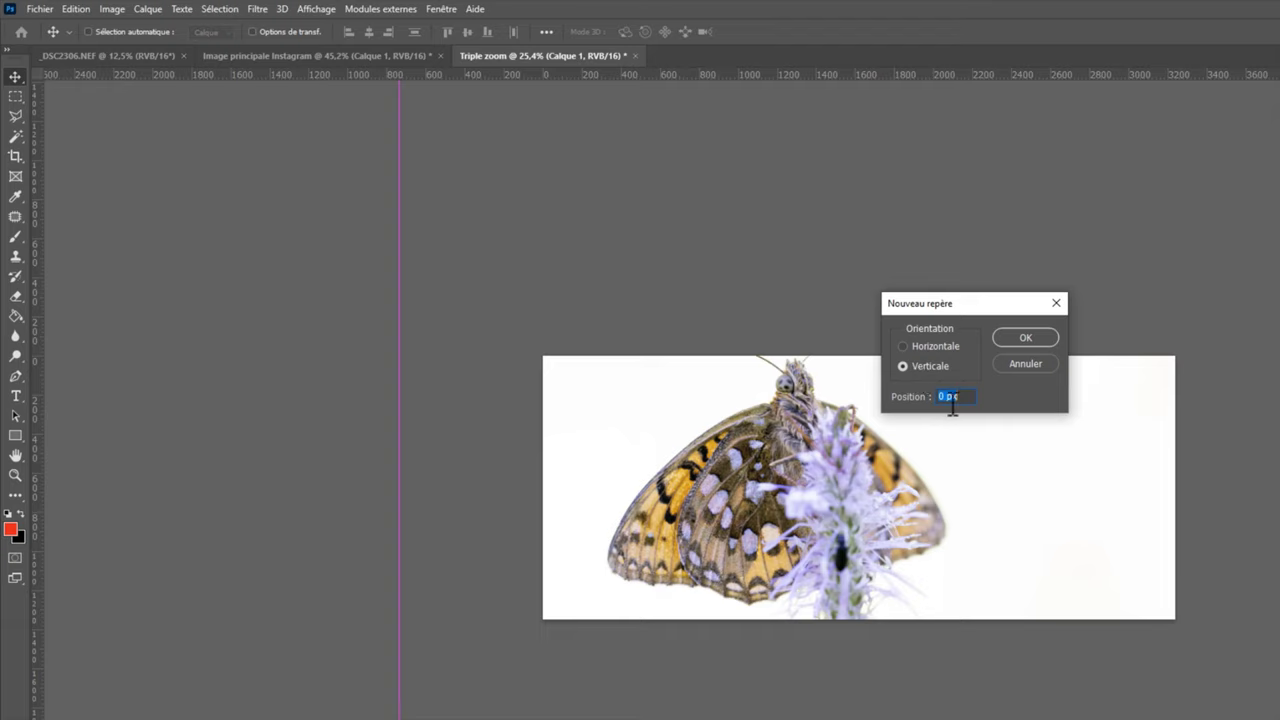
{"action": "type", "text": "1080"}
{"action": "left_click", "coordinate": [1041, 338]}
- Add a second vertical guide at 2160 px to mark the boundary of the last third of the canvas
{"action": "scroll", "coordinate": [740, 330], "scroll_direction": "up", "scroll_amount": 3}
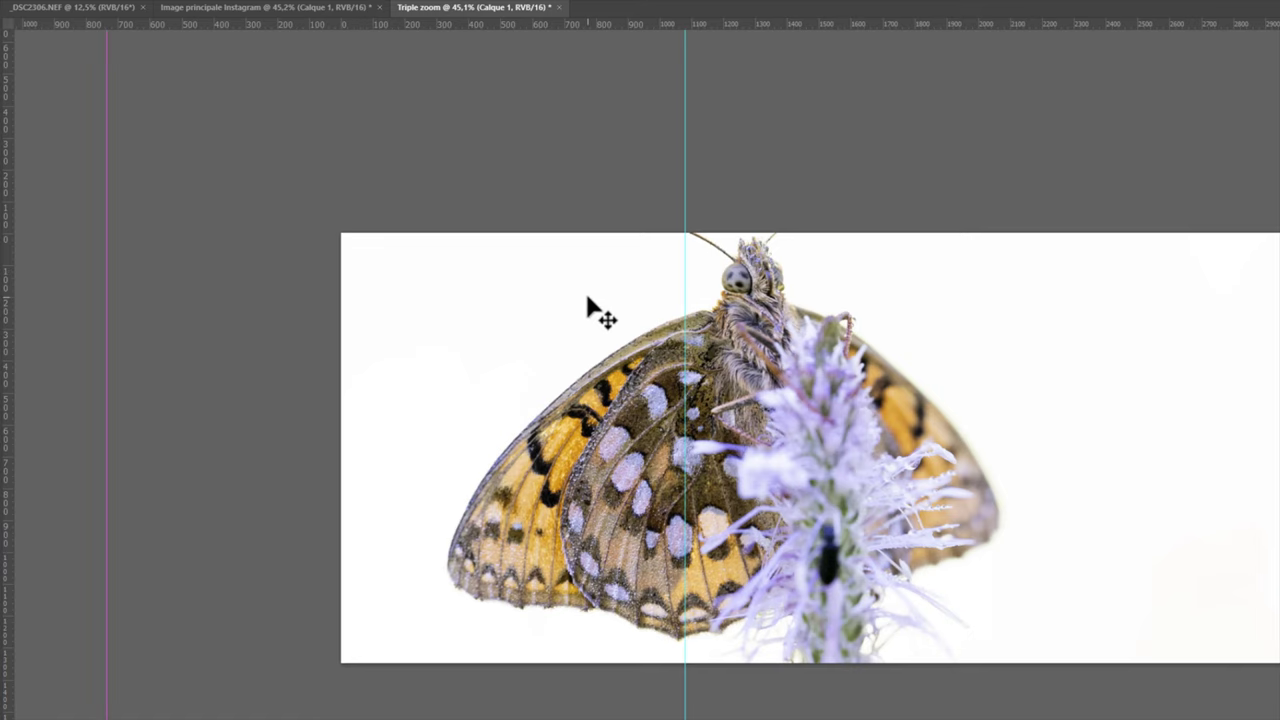
{"action": "key", "text": "ctrl+n"}
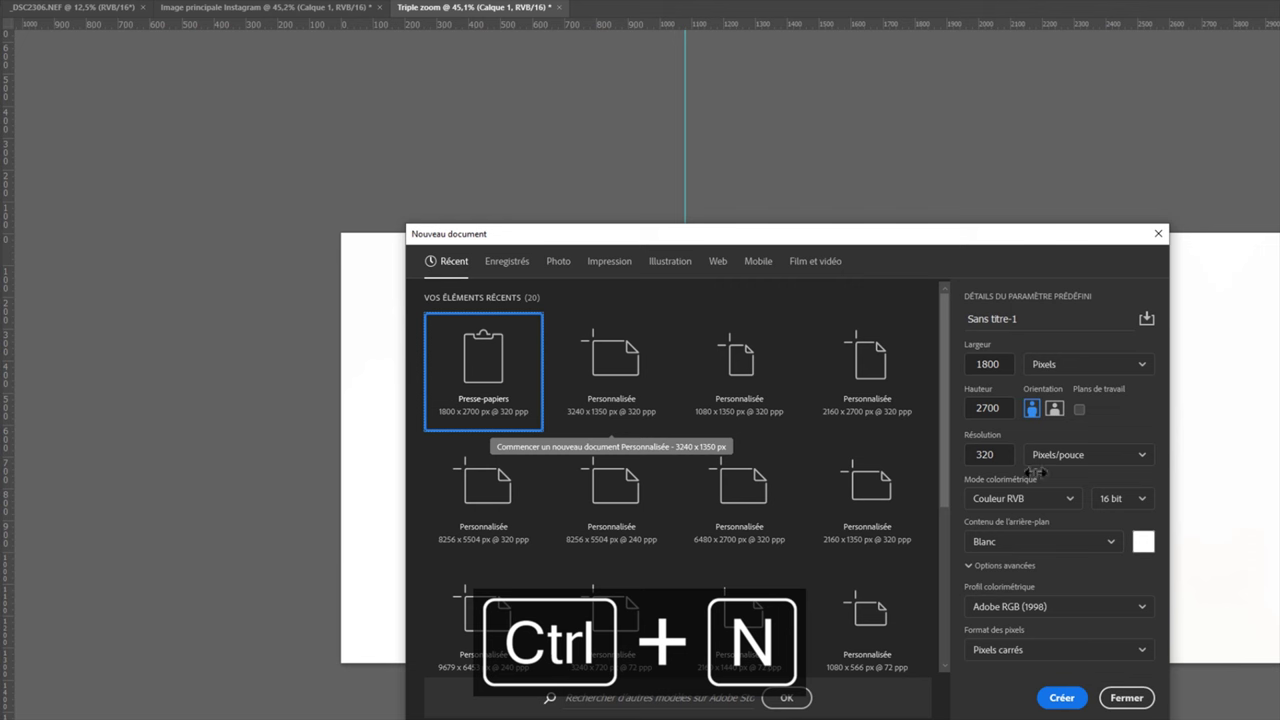
{"action": "left_click", "coordinate": [1126, 697]}
{"action": "left_click", "coordinate": [268, 1]}
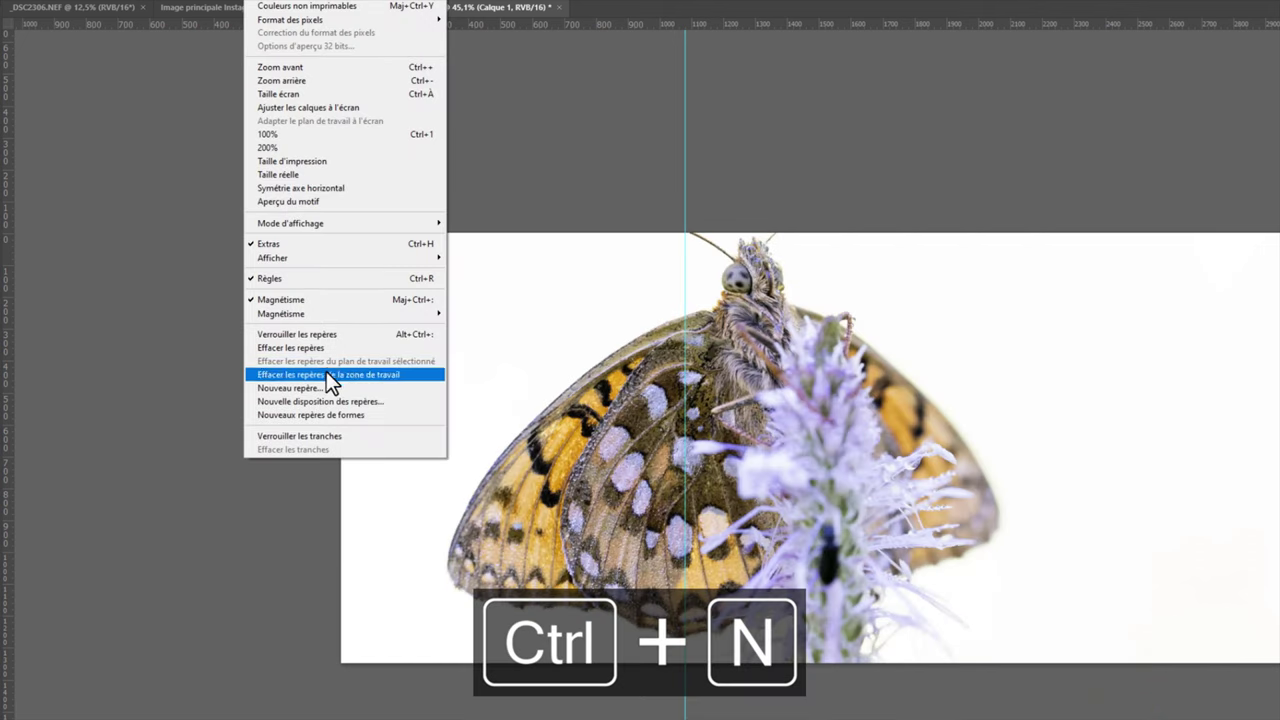
{"action": "left_click", "coordinate": [322, 387]}
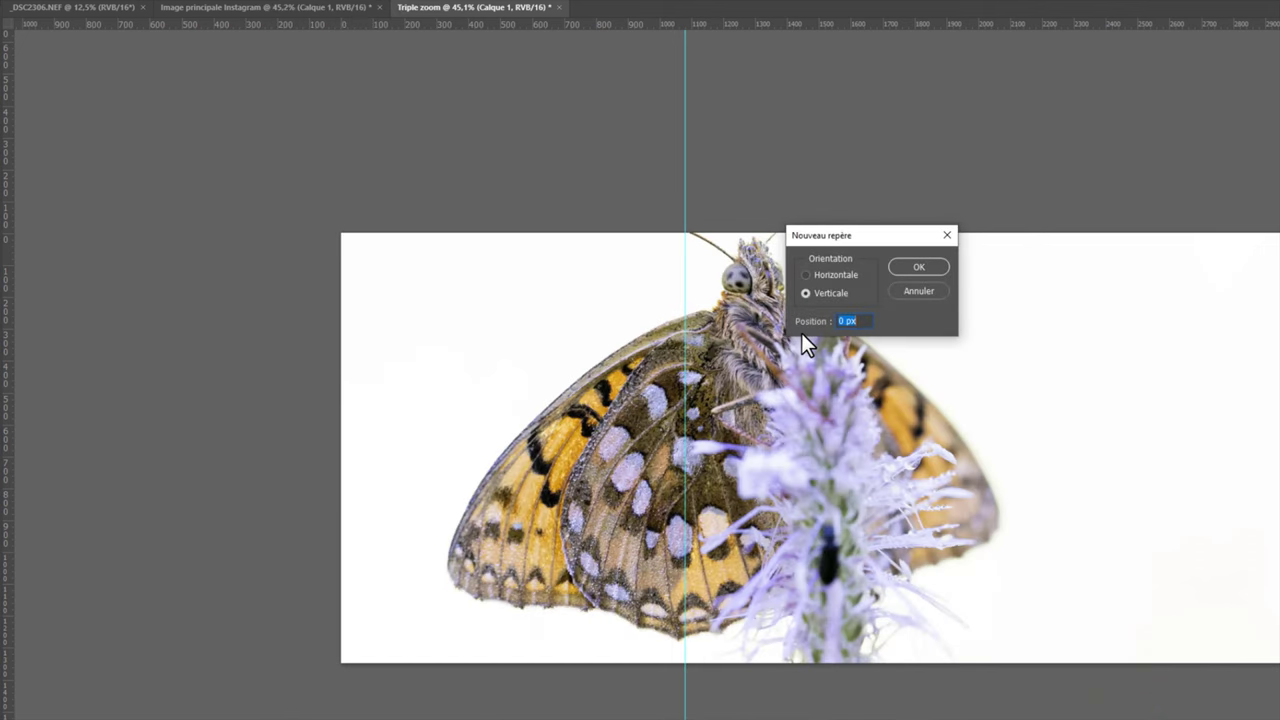
{"action": "type", "text": "108*20"}
{"action": "key", "text": "Tab"}
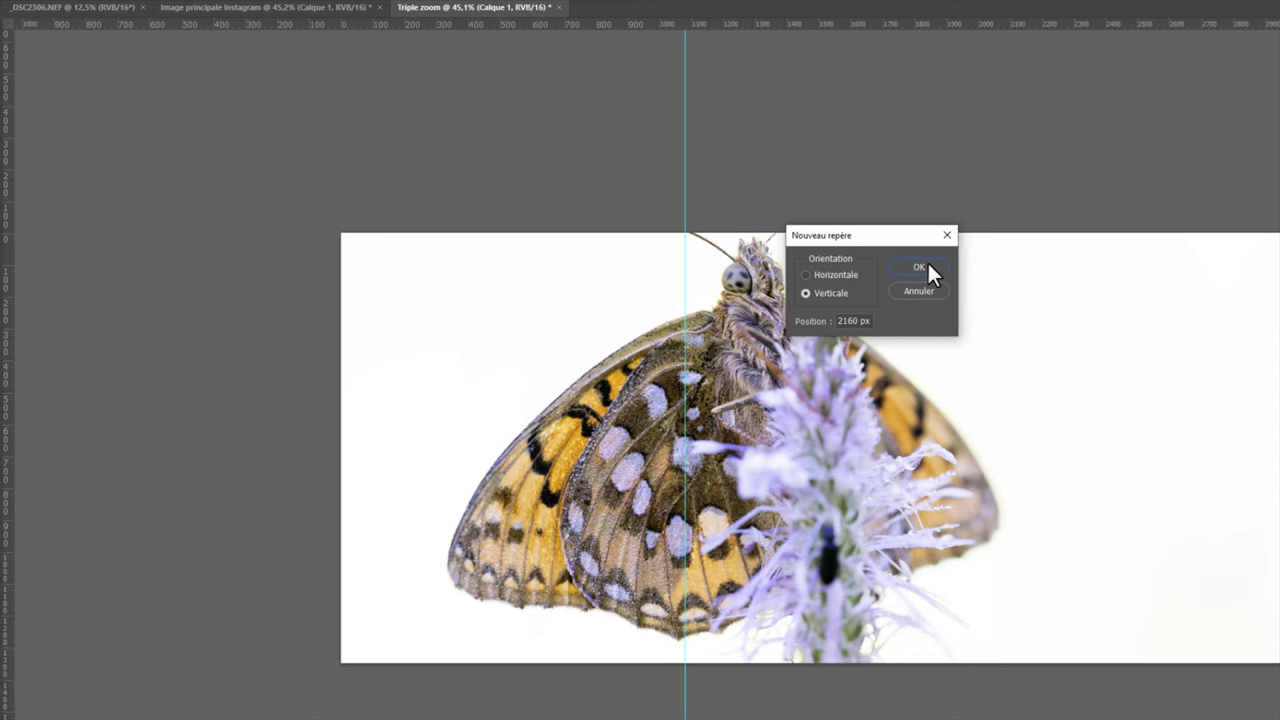
{"action": "left_click", "coordinate": [920, 266]}
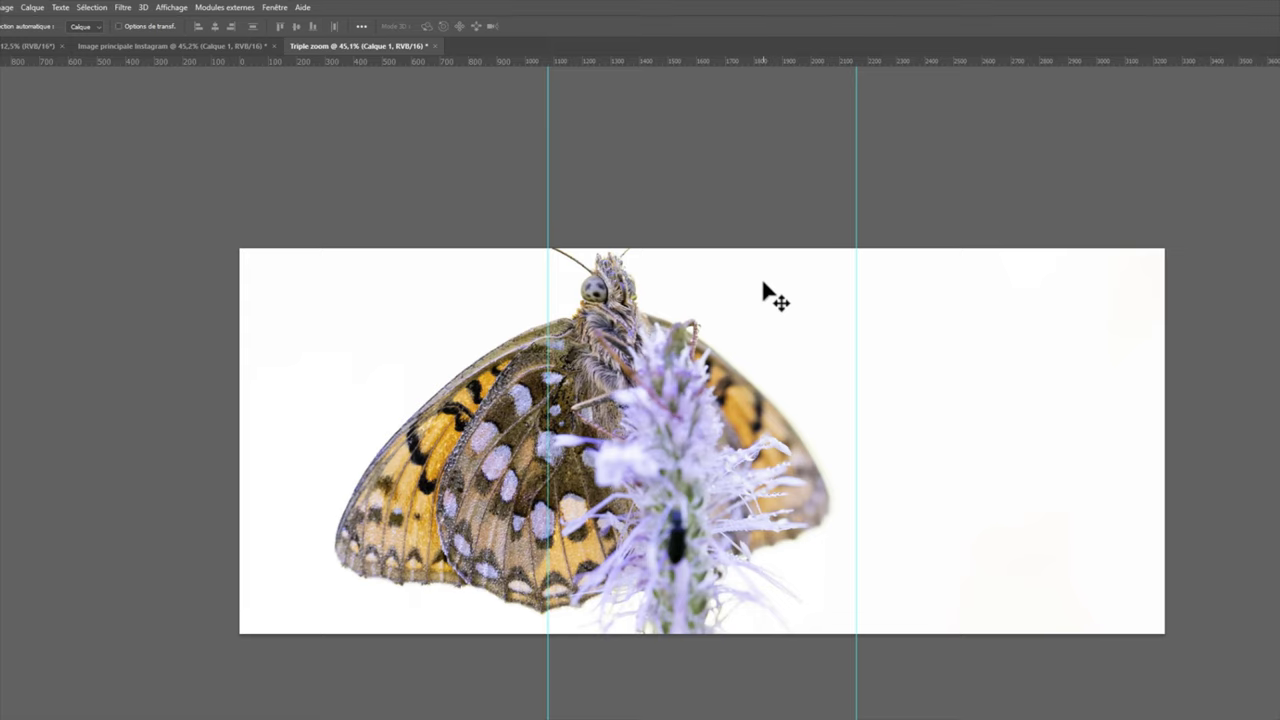
- Move the butterfly toward the middle of the canvas, then enlarge and reposition it with Free Transform so it spans all three sections
{"action": "left_click_drag", "start_coordinate": [670, 436], "coordinate": [770, 452]}
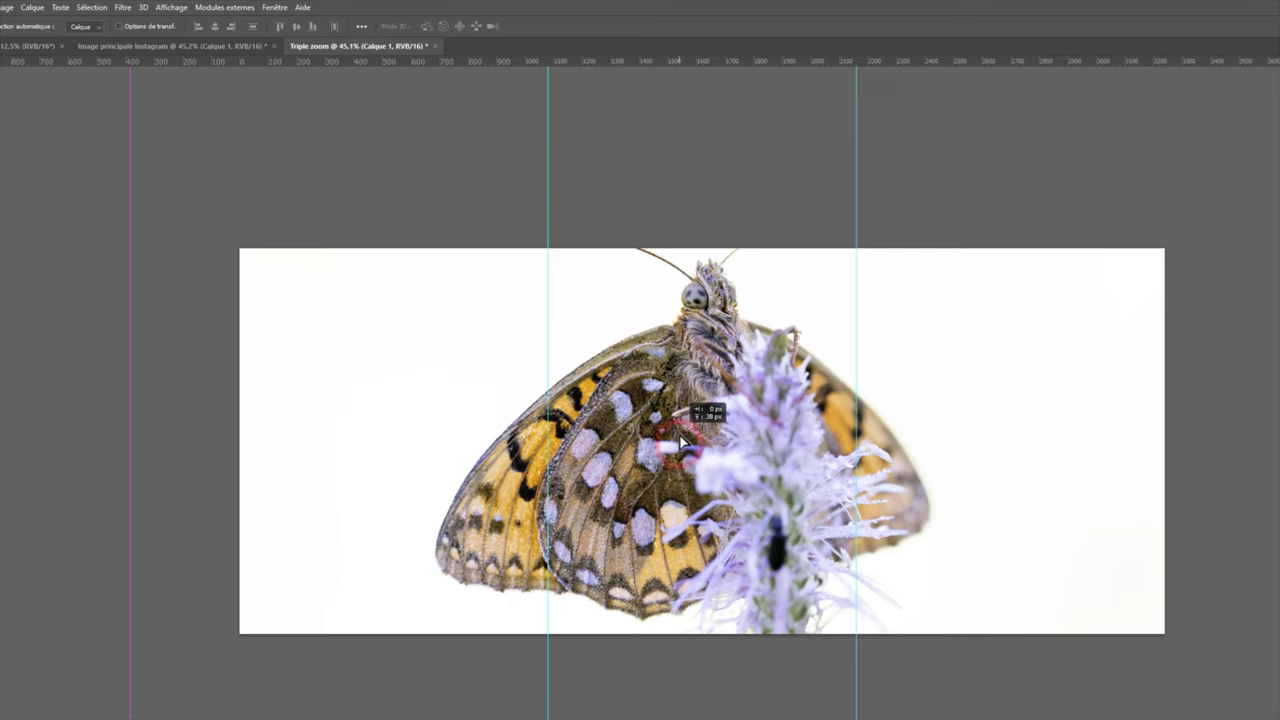
{"action": "key", "text": "ctrl+t"}
{"action": "scroll", "coordinate": [722, 524], "scroll_direction": "down", "scroll_amount": 5}
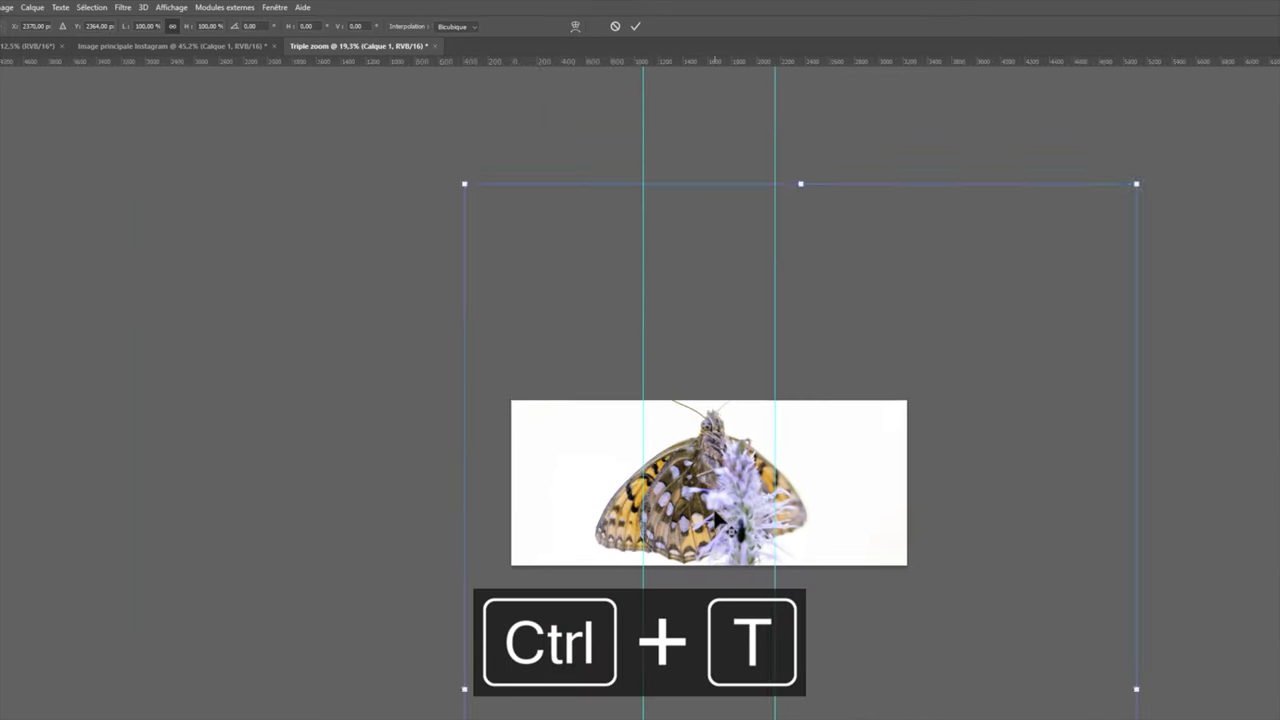
{"action": "left_click_drag", "start_coordinate": [1095, 215], "coordinate": [1272, 93]}
{"action": "left_click_drag", "start_coordinate": [937, 334], "coordinate": [972, 454]}
{"action": "left_click_drag", "start_coordinate": [1264, 148], "coordinate": [1278, 96]}
{"action": "left_click_drag", "start_coordinate": [880, 403], "coordinate": [902, 425]}
{"action": "left_click", "coordinate": [637, 24]}
- Shift the enlarged butterfly layer to adjust how its head and antennae sit in the central section between the two guides
{"action": "scroll", "coordinate": [724, 460], "scroll_direction": "up", "scroll_amount": 8}
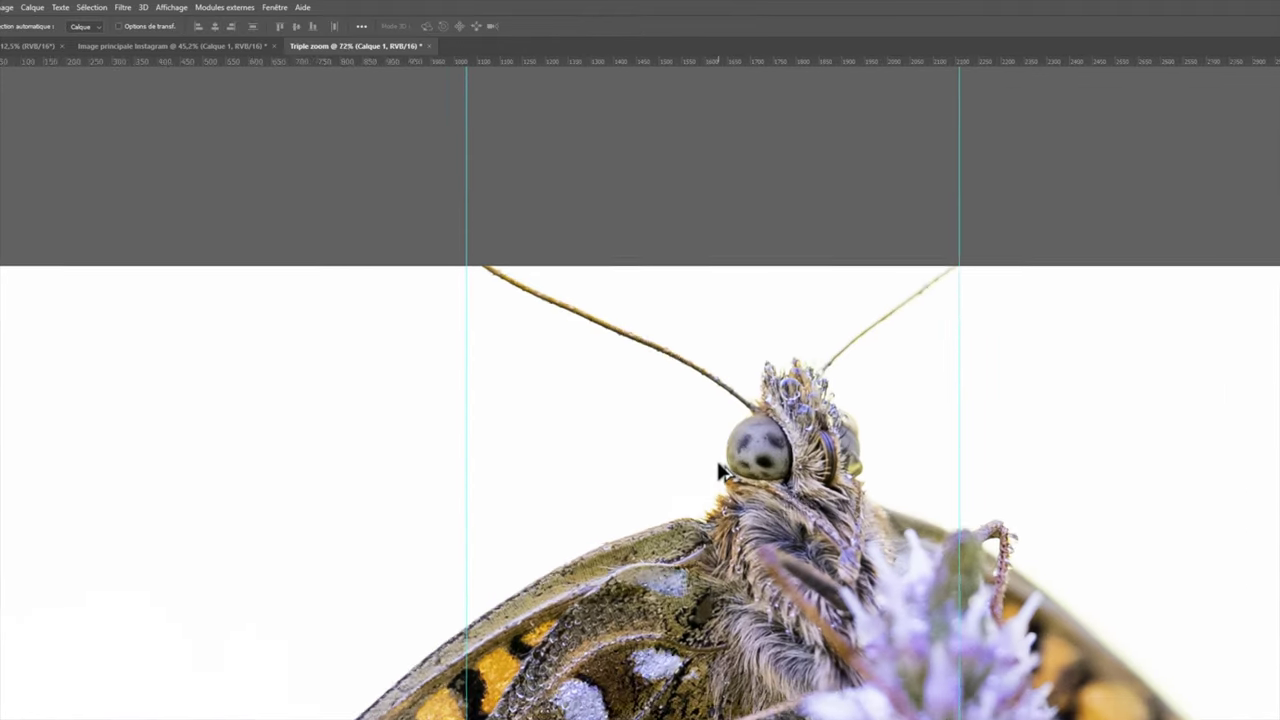
{"action": "scroll", "coordinate": [720, 470], "scroll_direction": "up", "scroll_amount": 1}
{"action": "scroll", "coordinate": [735, 420], "scroll_direction": "down", "scroll_amount": 2}
{"action": "left_click_drag", "start_coordinate": [727, 470], "coordinate": [660, 450]}
{"action": "scroll", "coordinate": [665, 454], "scroll_direction": "down", "scroll_amount": 4}
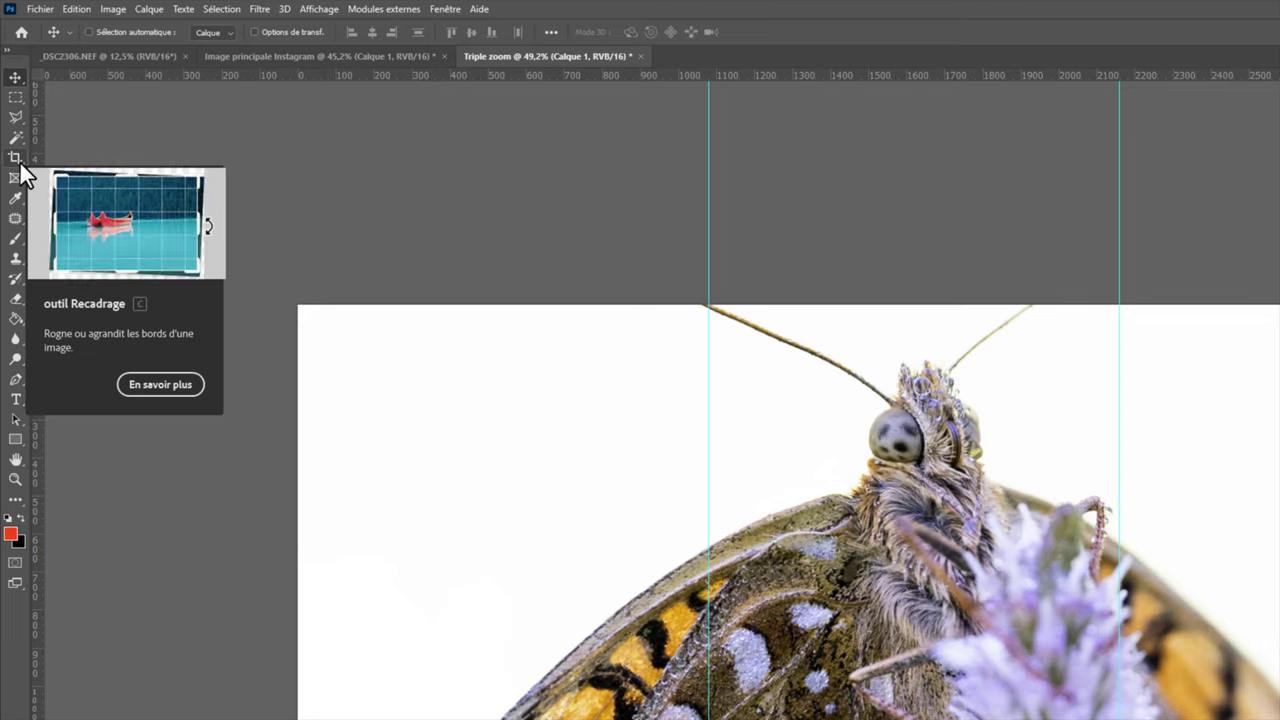
- Cut the image into three vertical slices along the two guides with the Slice tool
{"action": "left_click", "coordinate": [20, 167]}
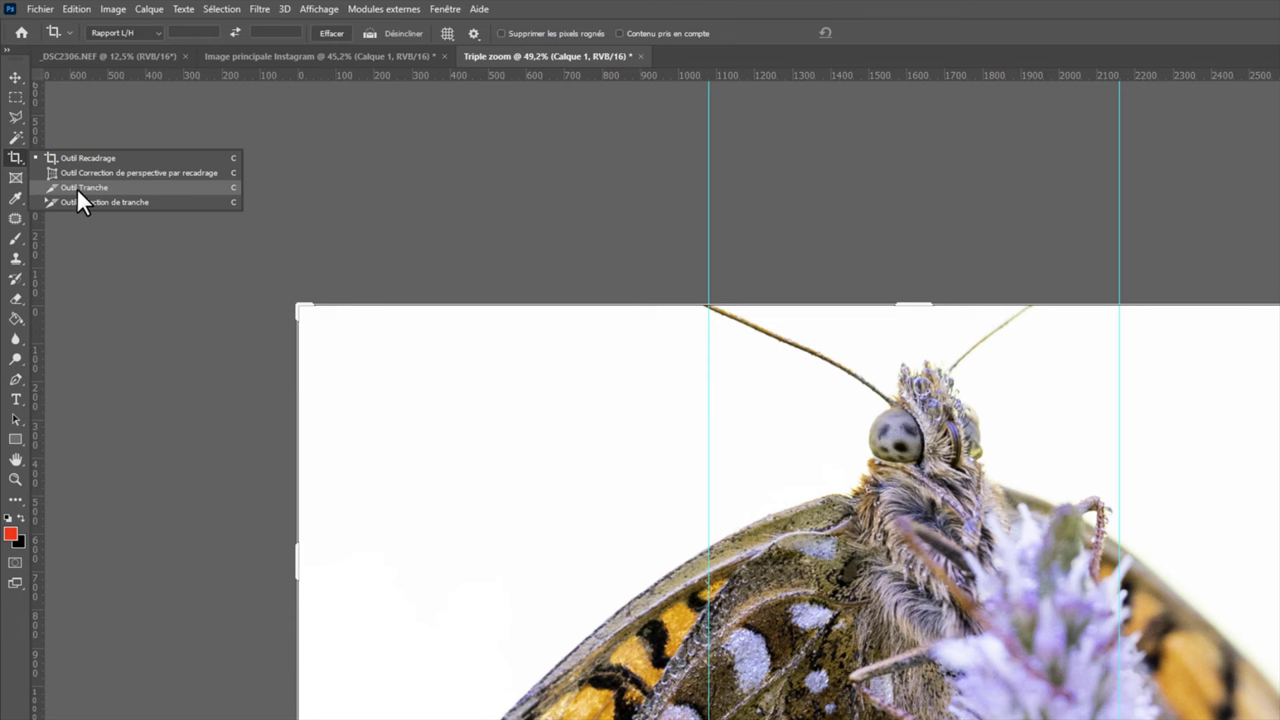
{"action": "left_click", "coordinate": [76, 187]}
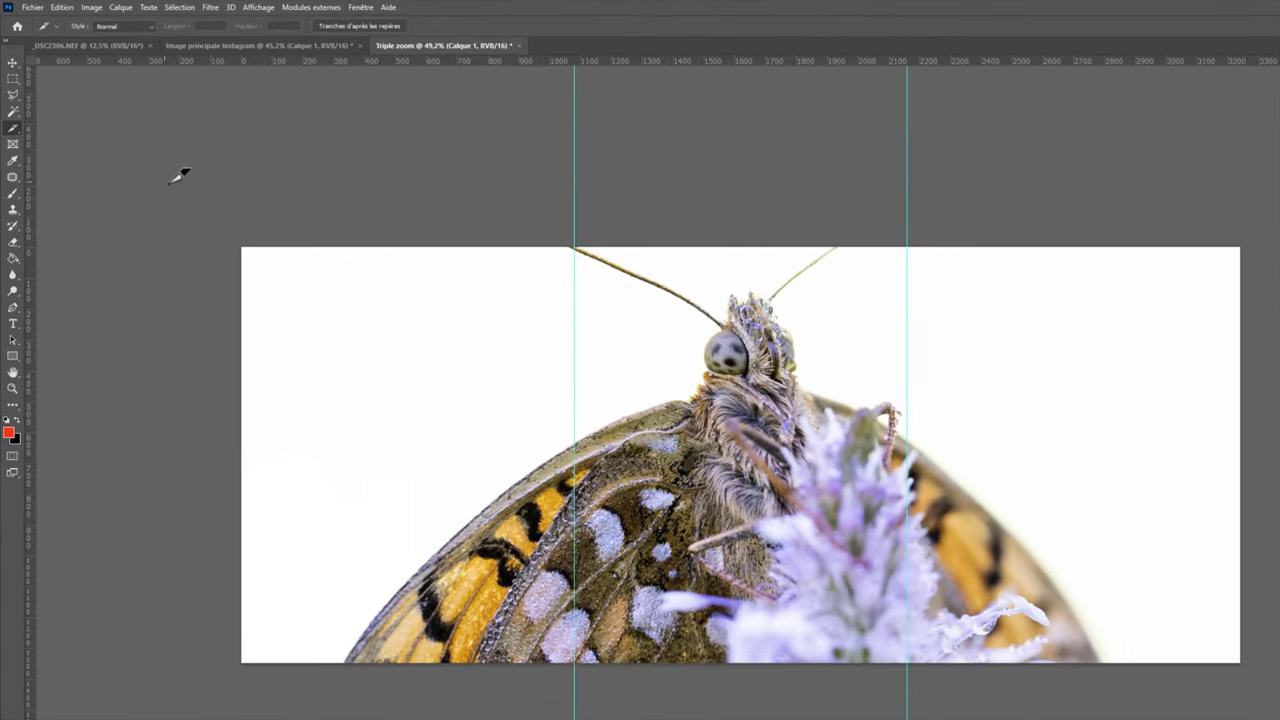
{"action": "left_click_drag", "start_coordinate": [185, 187], "coordinate": [576, 683]}
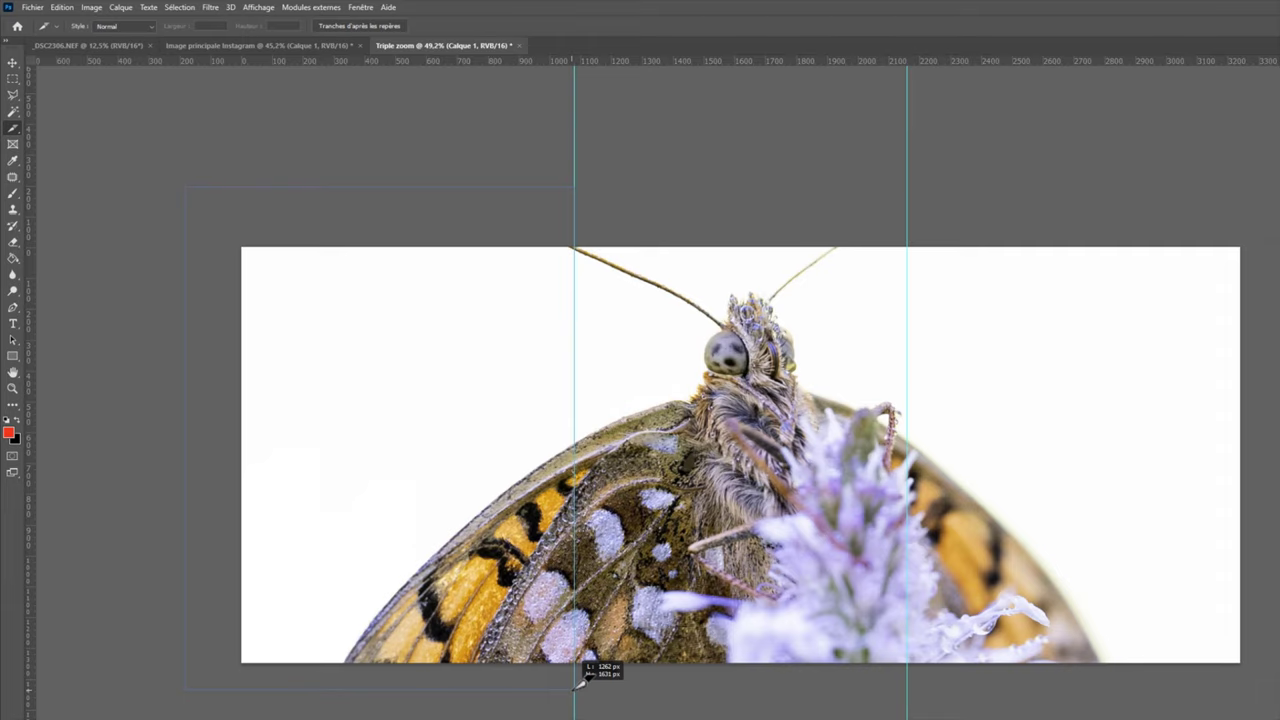
{"action": "left_click_drag", "start_coordinate": [580, 685], "coordinate": [580, 678]}
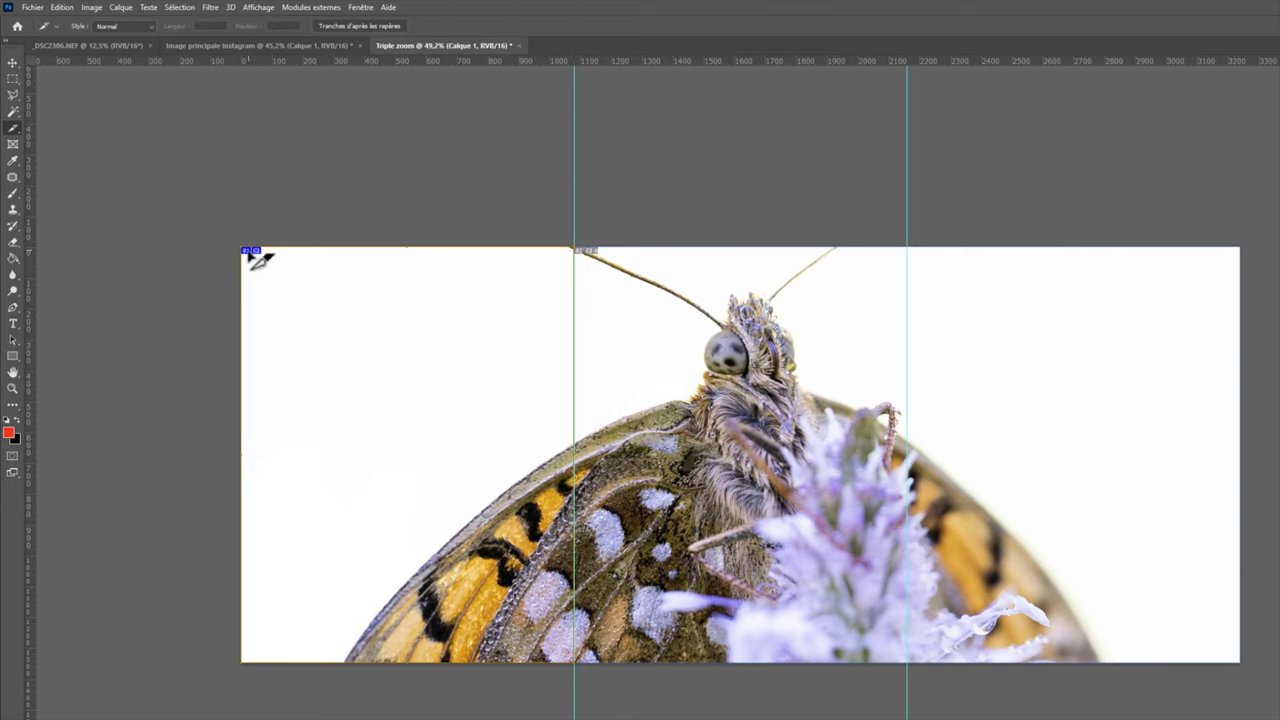
{"action": "left_click_drag", "start_coordinate": [577, 168], "coordinate": [916, 686]}
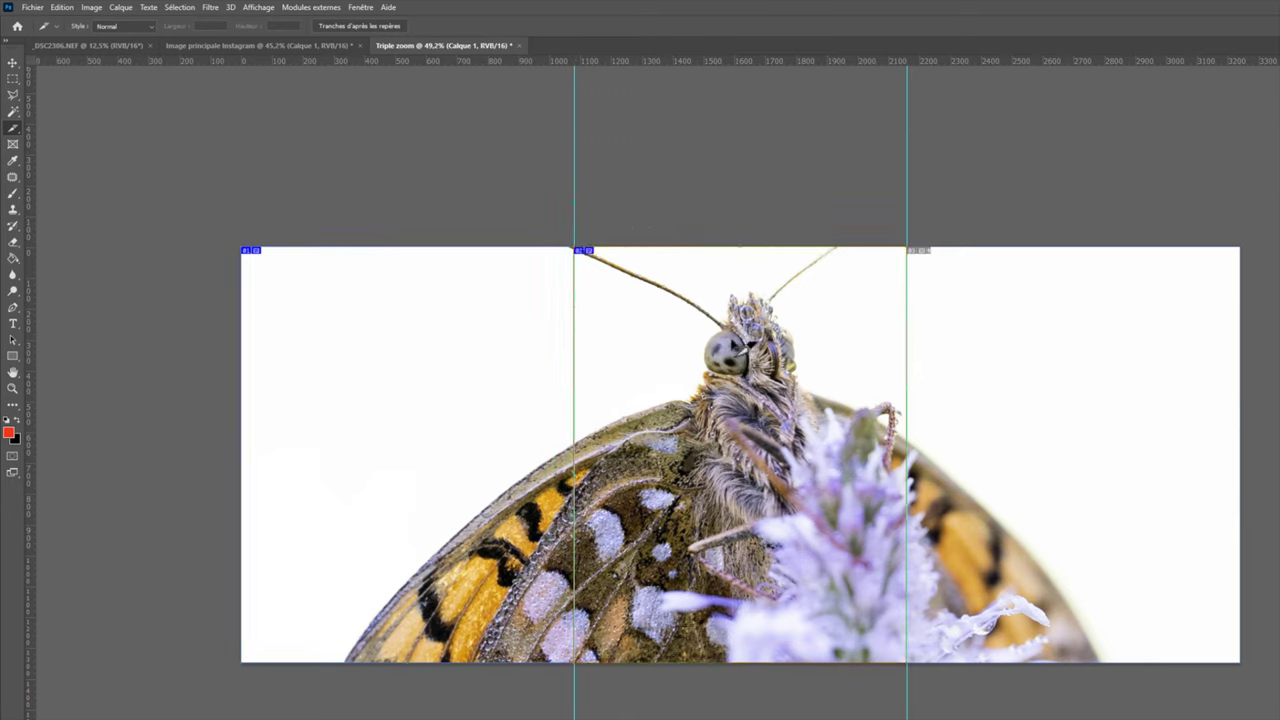
{"action": "left_click_drag", "start_coordinate": [907, 173], "coordinate": [1256, 676]}
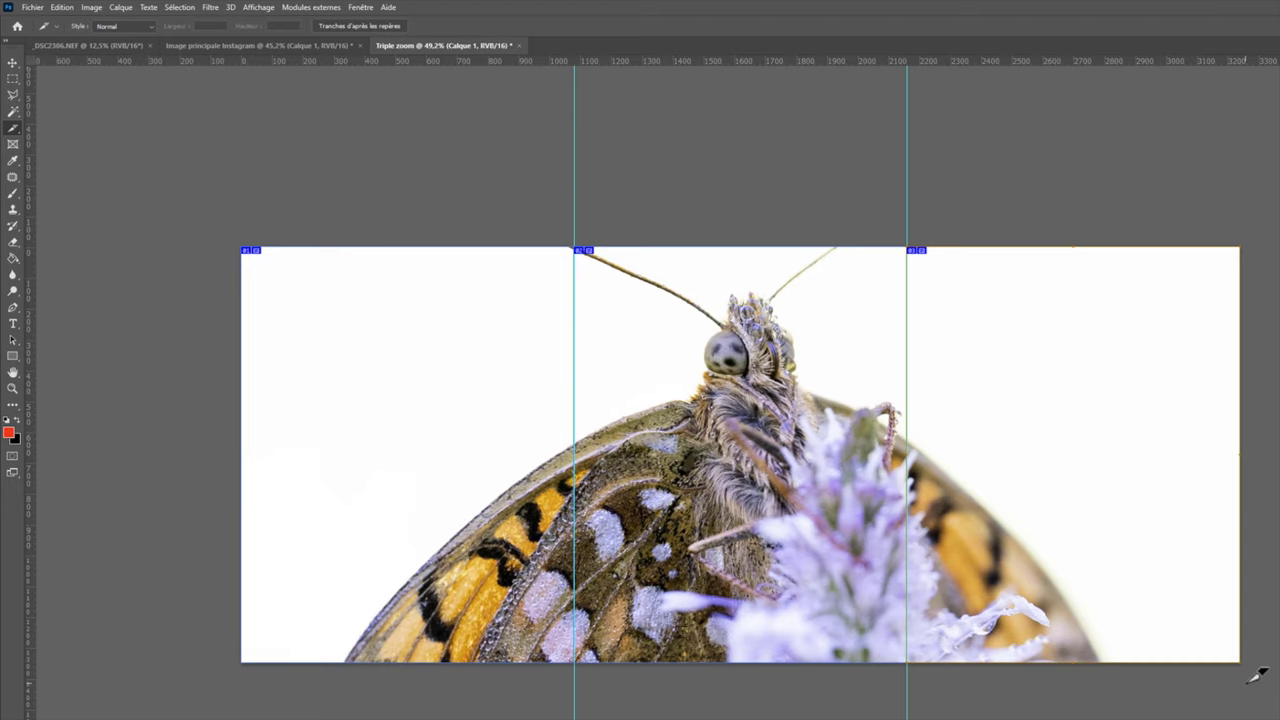
- Set up a legacy Save for Web export as JPEG with Maximum quality 100, blur 0 and conversion to sRGB
{"action": "left_click", "coordinate": [30, 10]}
{"action": "left_click", "coordinate": [85, 202]}
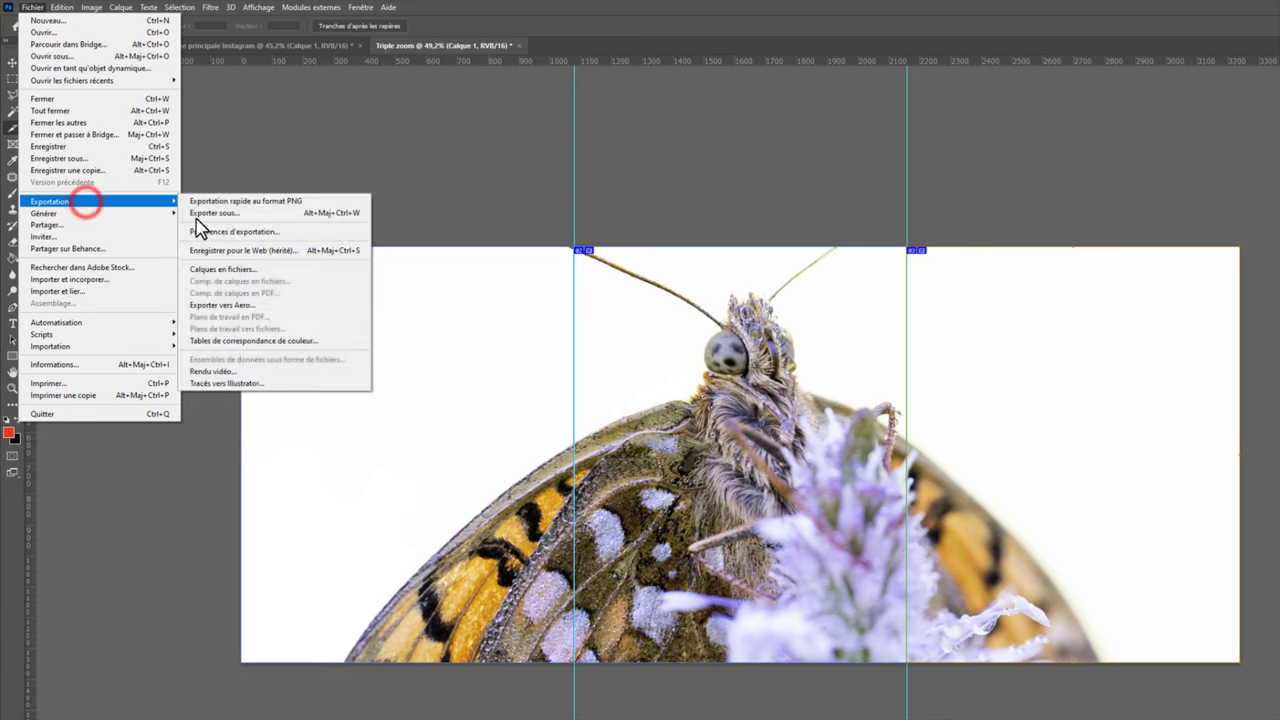
{"action": "left_click", "coordinate": [229, 250]}
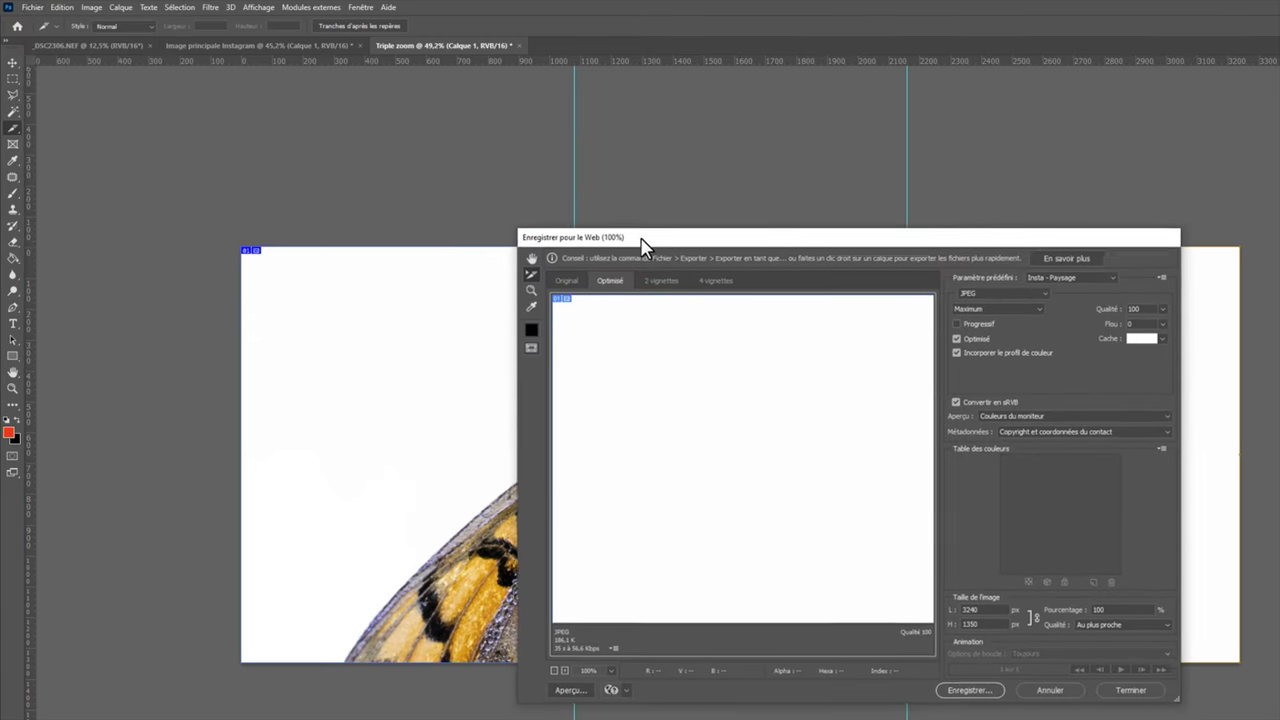
{"action": "left_click_drag", "start_coordinate": [642, 240], "coordinate": [645, 227]}
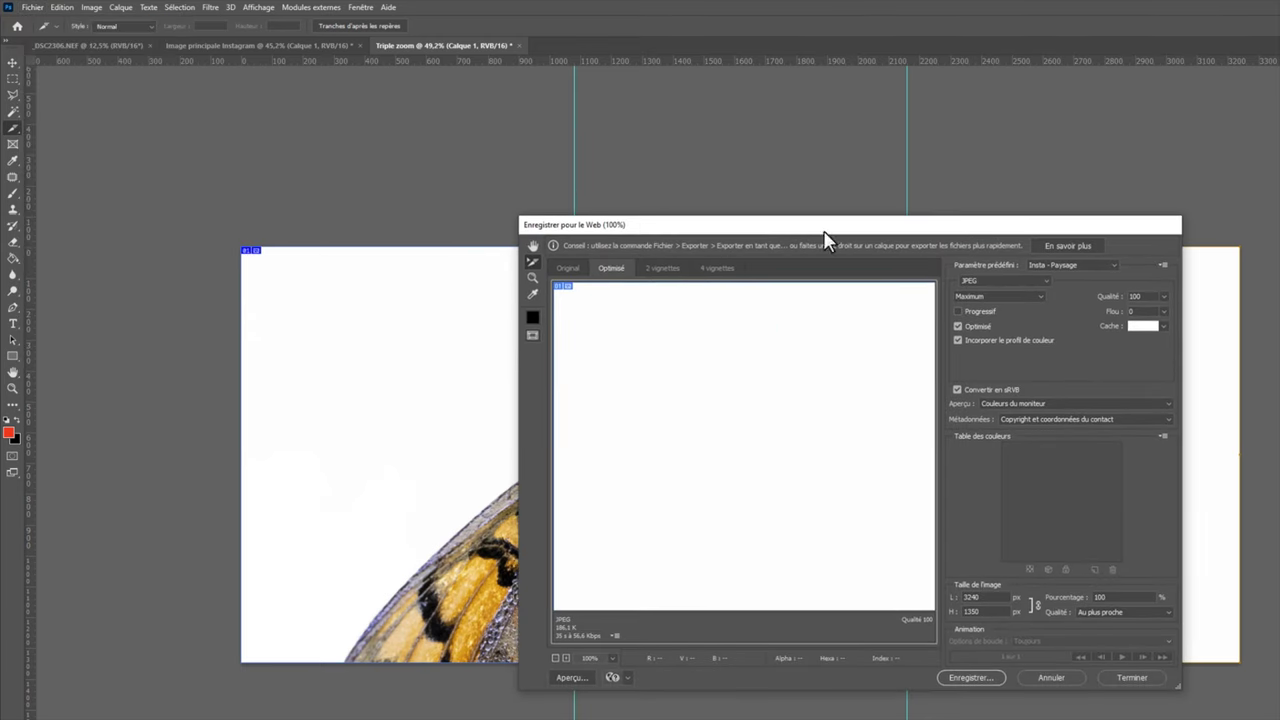
{"action": "left_click", "coordinate": [1012, 282]}
{"action": "left_click", "coordinate": [991, 298]}
{"action": "left_click", "coordinate": [1164, 296]}
{"action": "left_click", "coordinate": [1164, 314]}
{"action": "left_click", "coordinate": [957, 390]}
- Create a folder named Découpe Instagram on the desktop and save all slices into it as Triple-zoom.jpg
{"action": "left_click", "coordinate": [968, 677]}
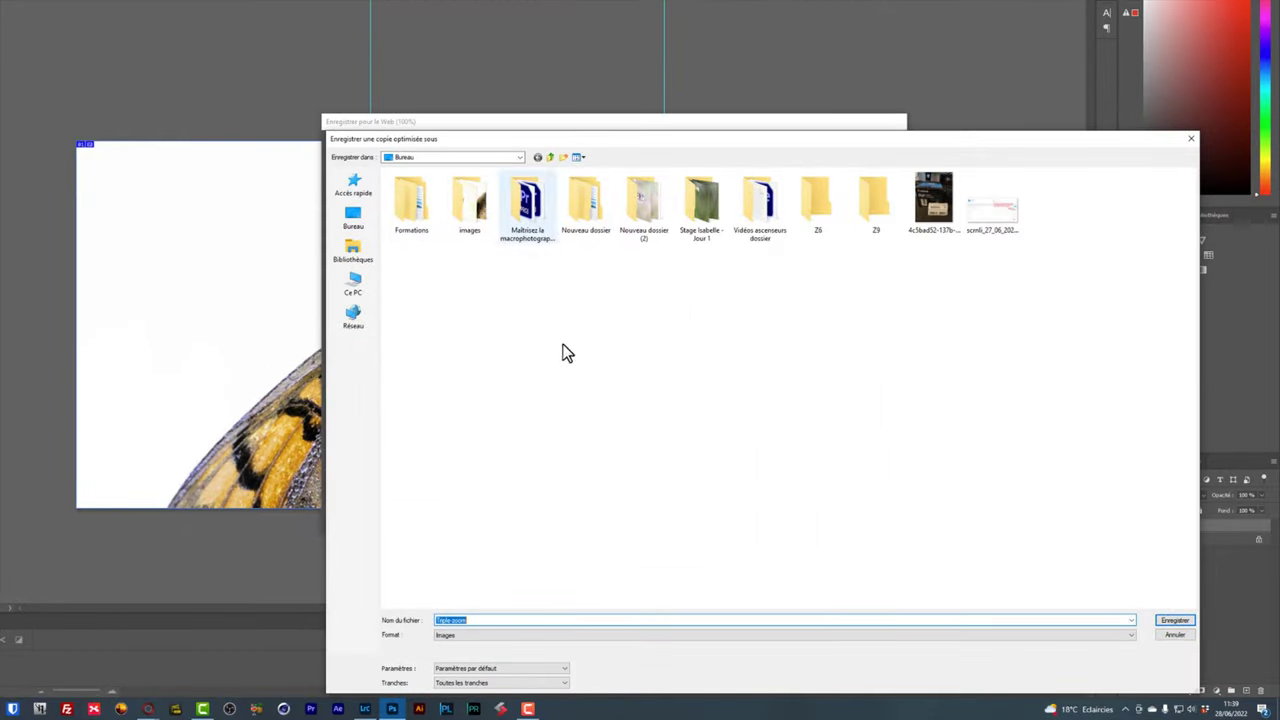
{"action": "right_click", "coordinate": [590, 394]}
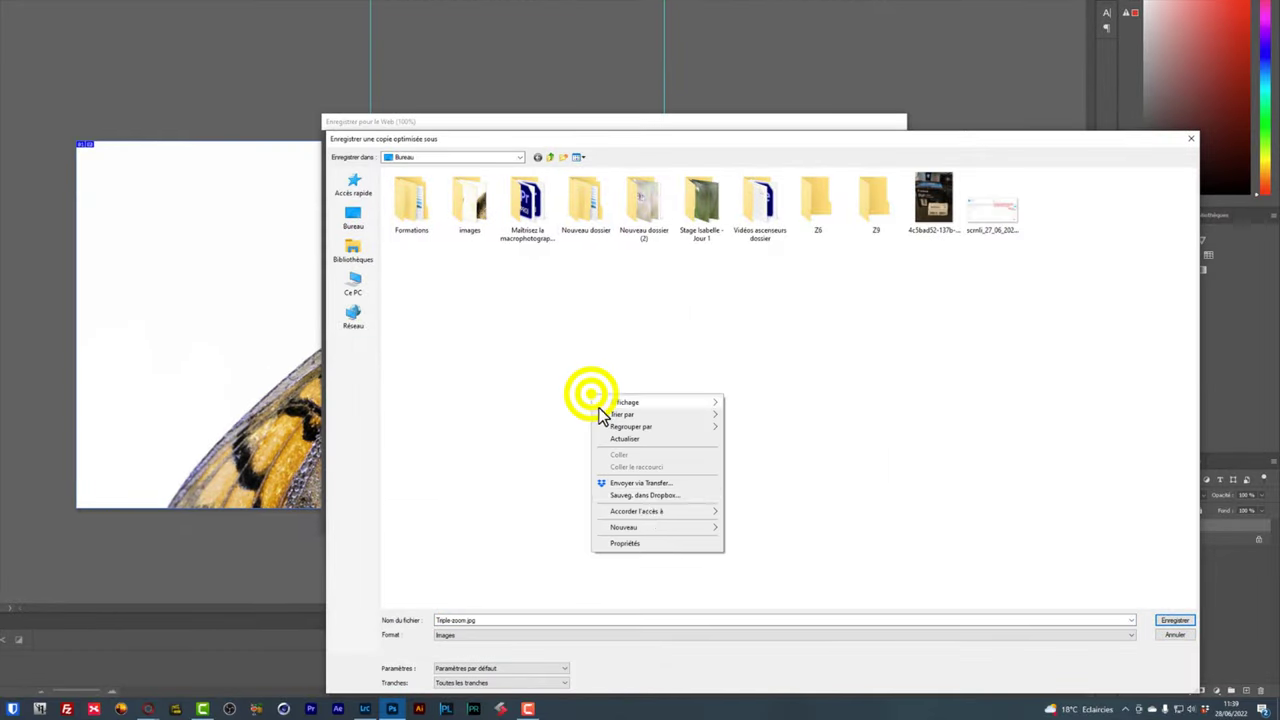
{"action": "left_click", "coordinate": [658, 524]}
{"action": "left_click", "coordinate": [748, 528]}
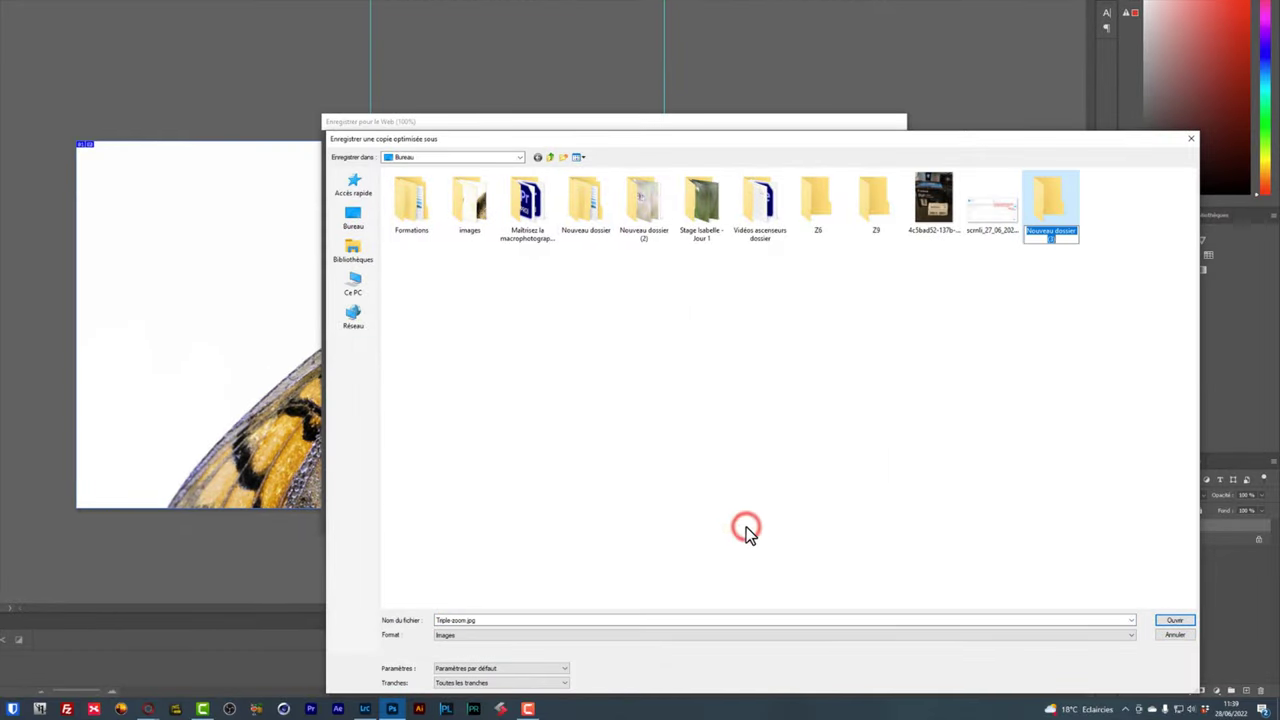
{"action": "type", "text": "Dé"}
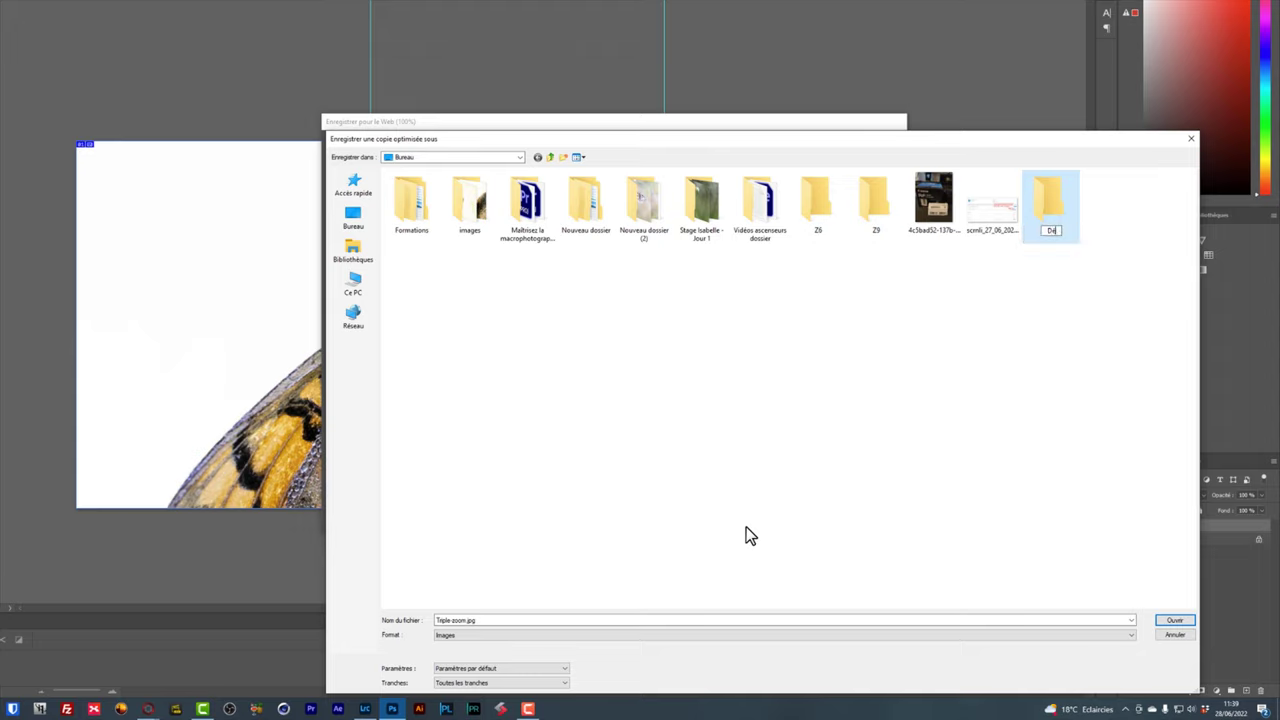
{"action": "type", "text": "coupe Instagram"}
{"action": "left_click", "coordinate": [1063, 312]}
{"action": "double_click", "coordinate": [1050, 205]}
{"action": "left_click", "coordinate": [1180, 620]}
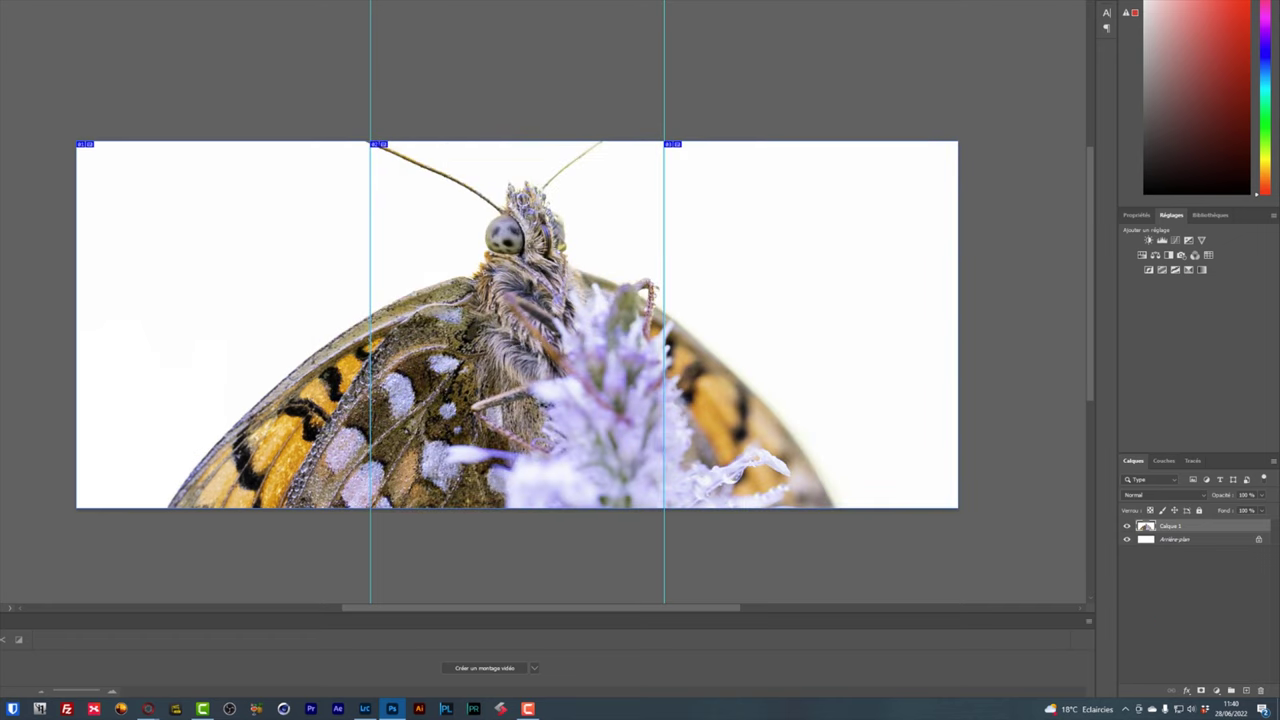
- Switch to File Explorer and open the images folder inside the desktop's Découpe Instagram folder to check the exported slices
{"action": "key", "text": "super+e"}
{"action": "left_click", "coordinate": [255, 83]}
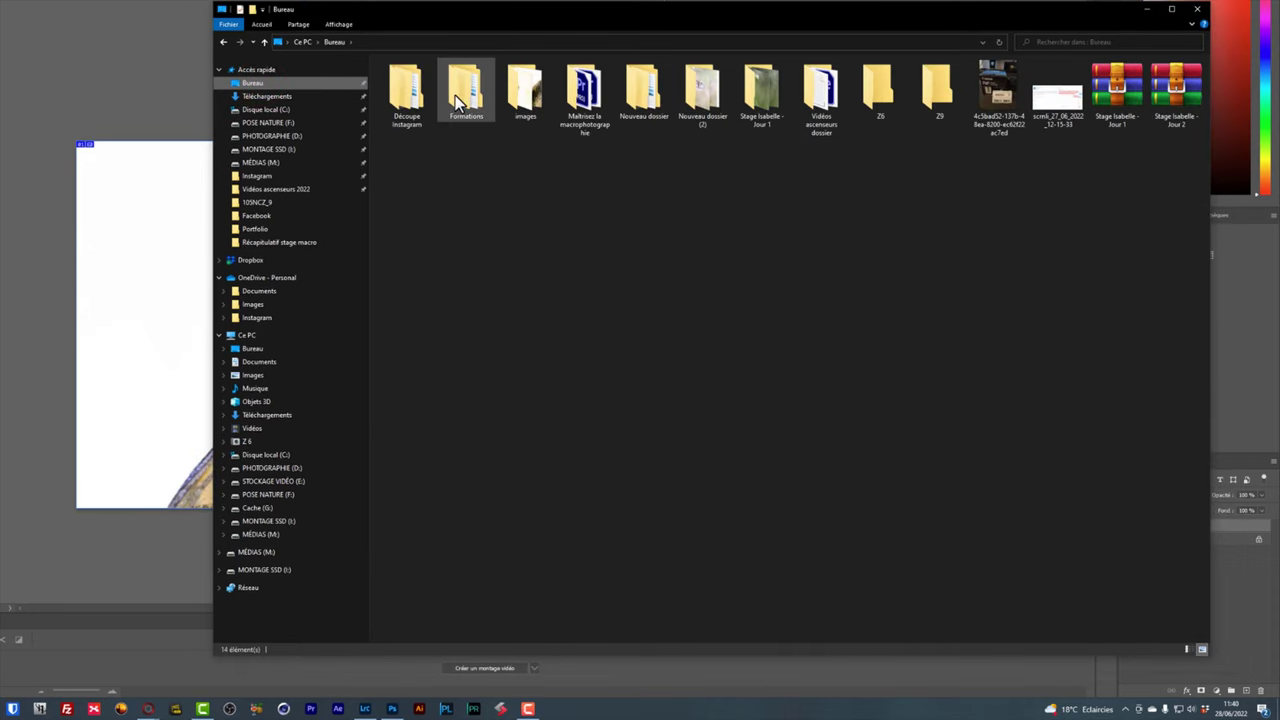
{"action": "double_click", "coordinate": [413, 100]}
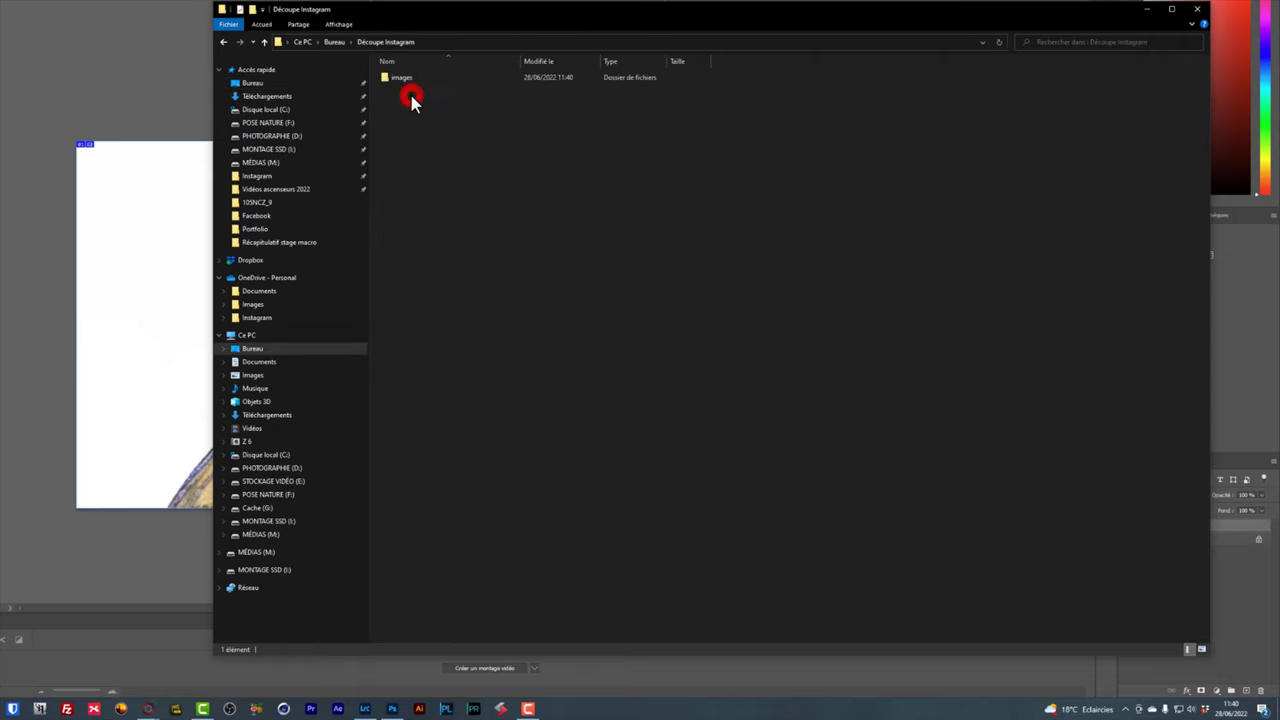
{"action": "left_click", "coordinate": [410, 82]}
{"action": "double_click", "coordinate": [411, 84]}
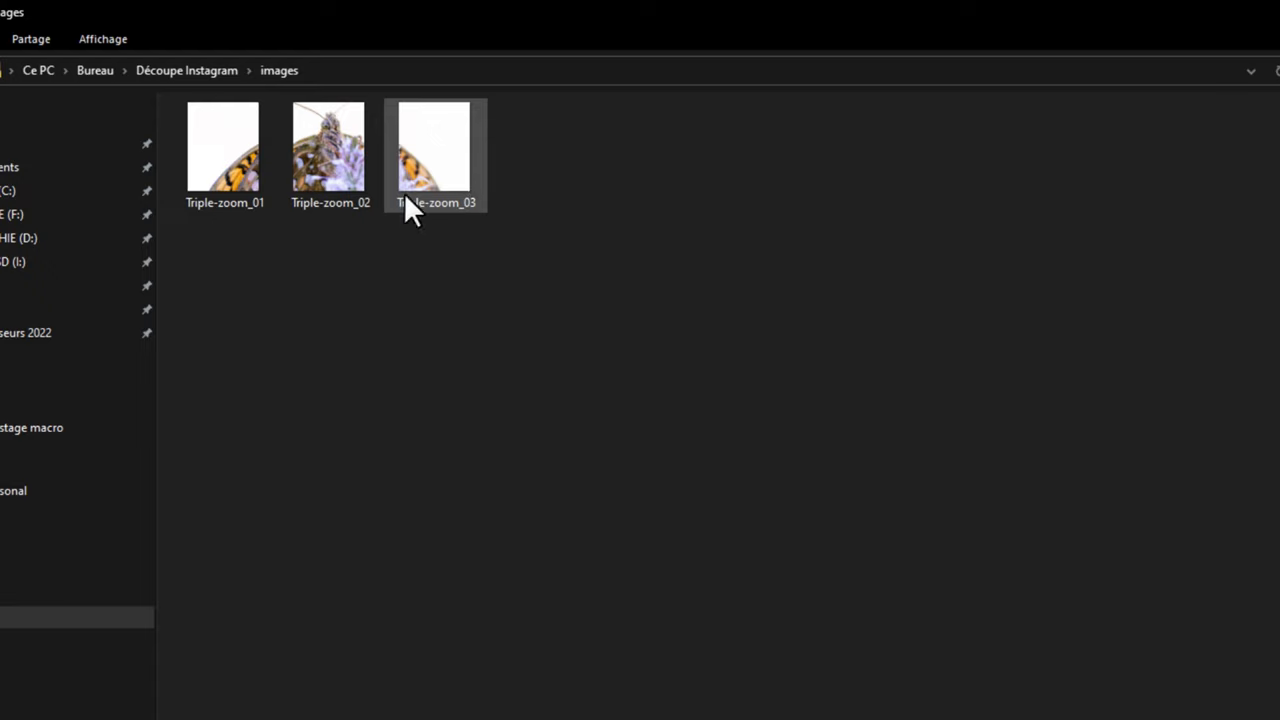
{"action": "mouse_move", "coordinate": [236, 184]}
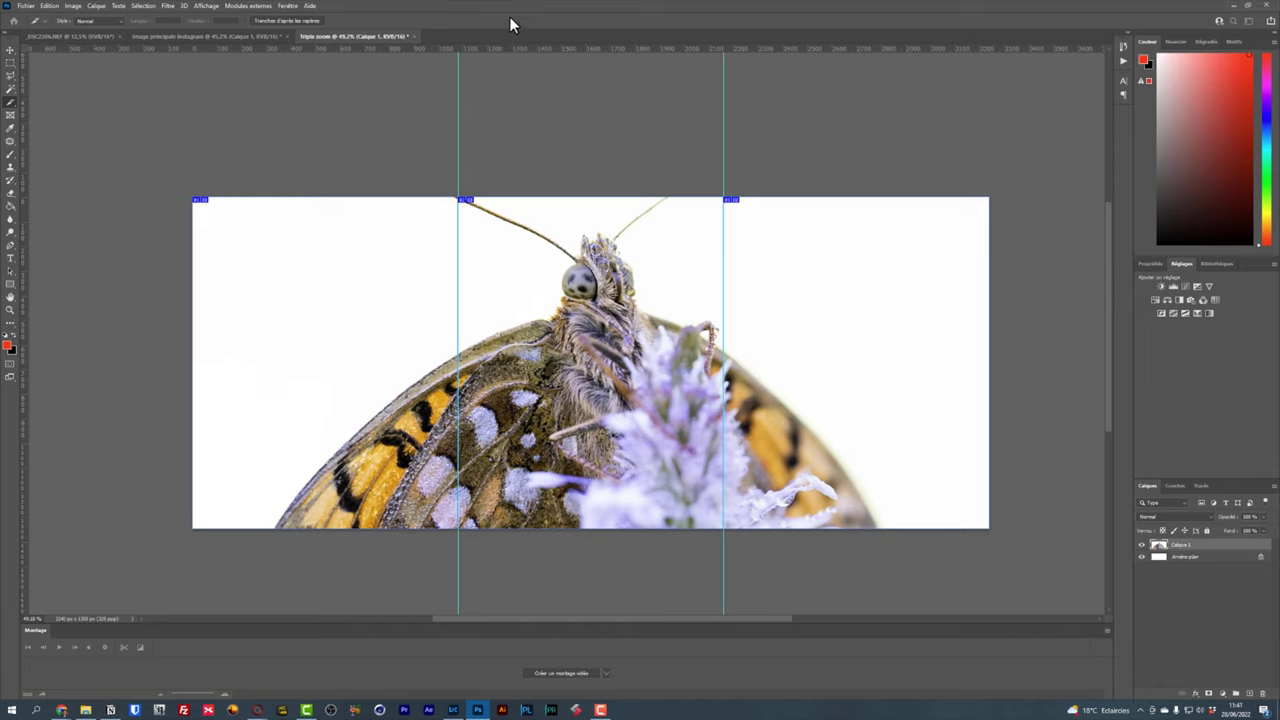
- Create a new 1080 × 1350 px document named Ratio d'origine in Photoshop
{"action": "left_click", "coordinate": [25, 5]}
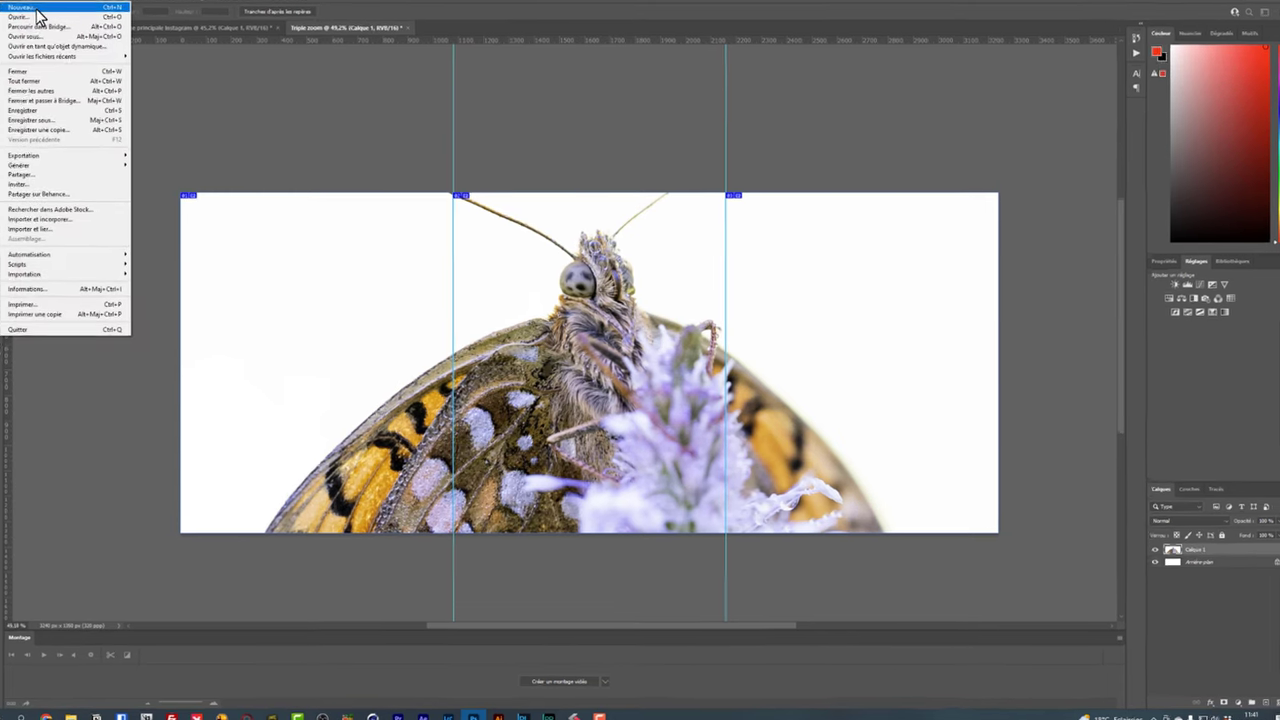
{"action": "left_click", "coordinate": [42, 13]}
{"action": "double_click", "coordinate": [722, 286]}
{"action": "type", "text": "1080"}
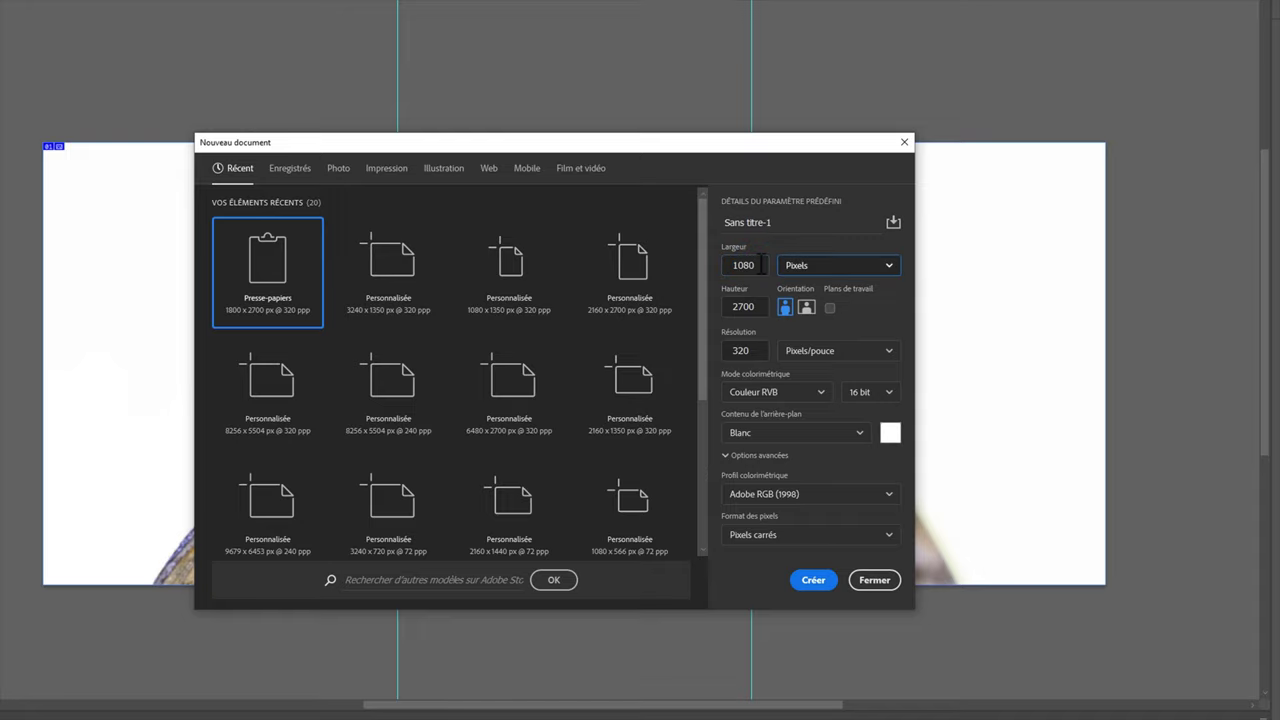
{"action": "key", "text": "Tab"}
{"action": "type", "text": "1"}
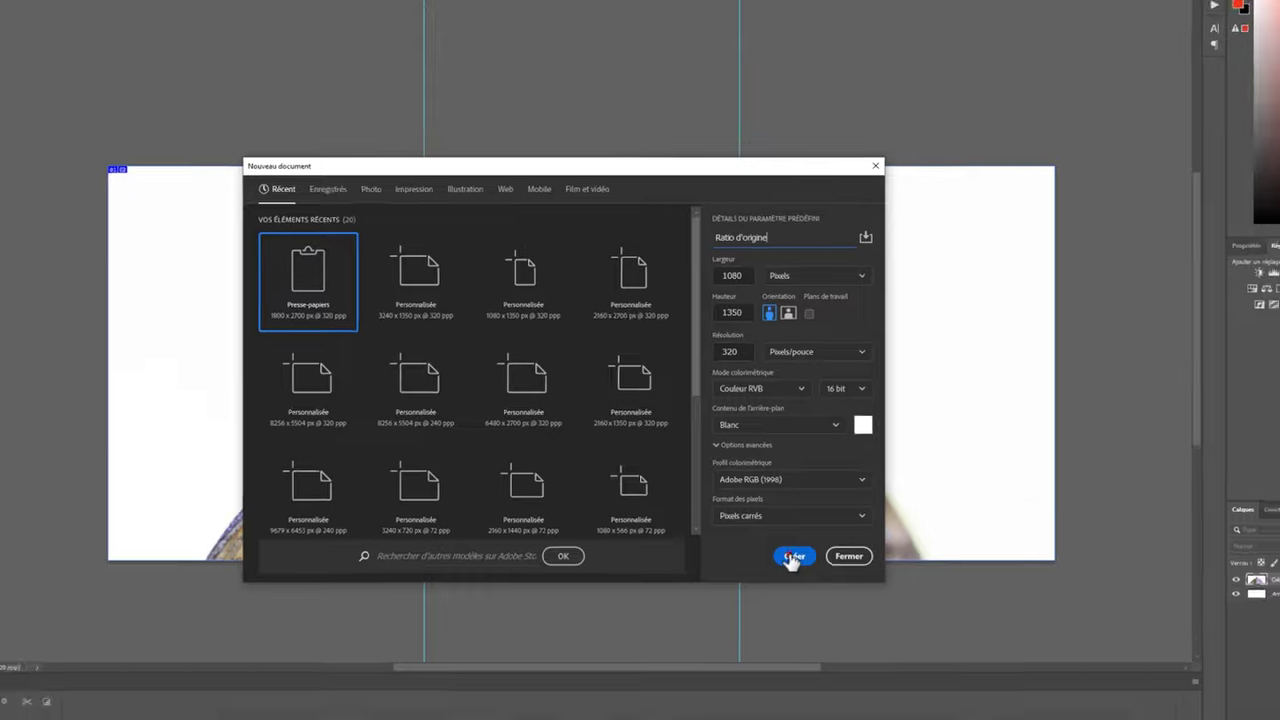
{"action": "left_click", "coordinate": [813, 580]}
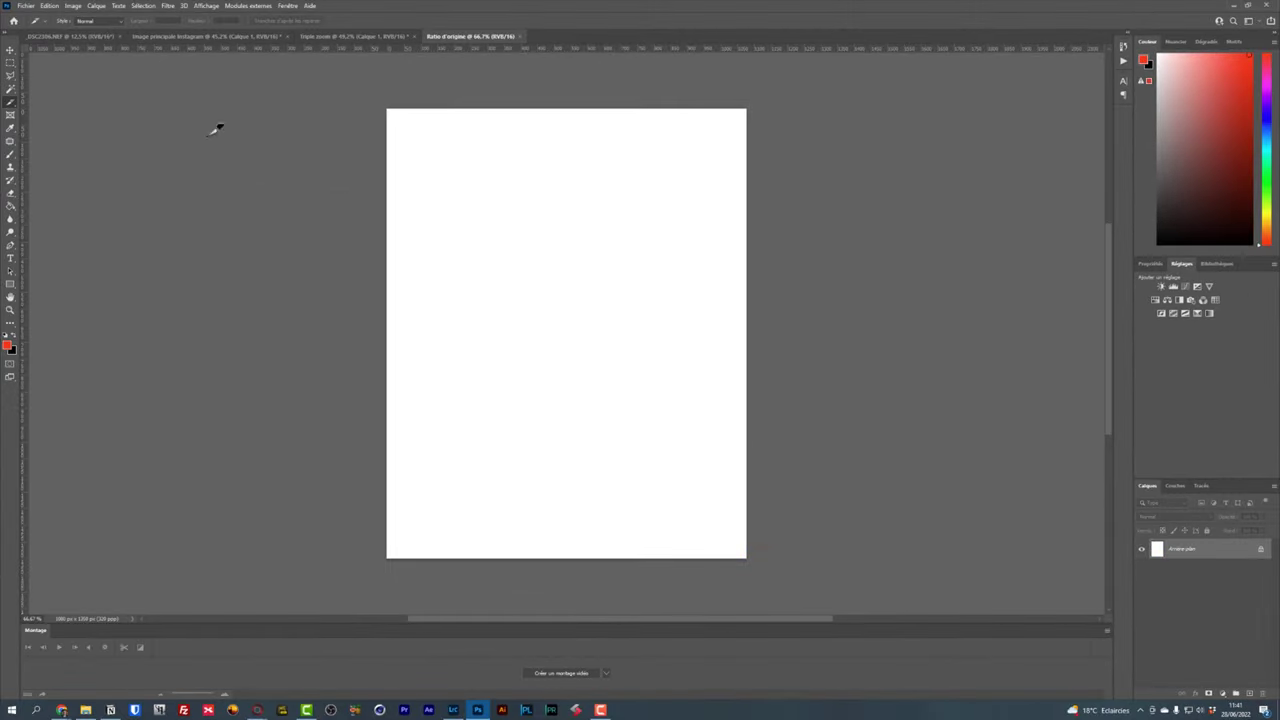
- Copy the butterfly photo from the _DSC2306.NEF document into the Ratio d'origine document with the Move tool
{"action": "left_click", "coordinate": [70, 38]}
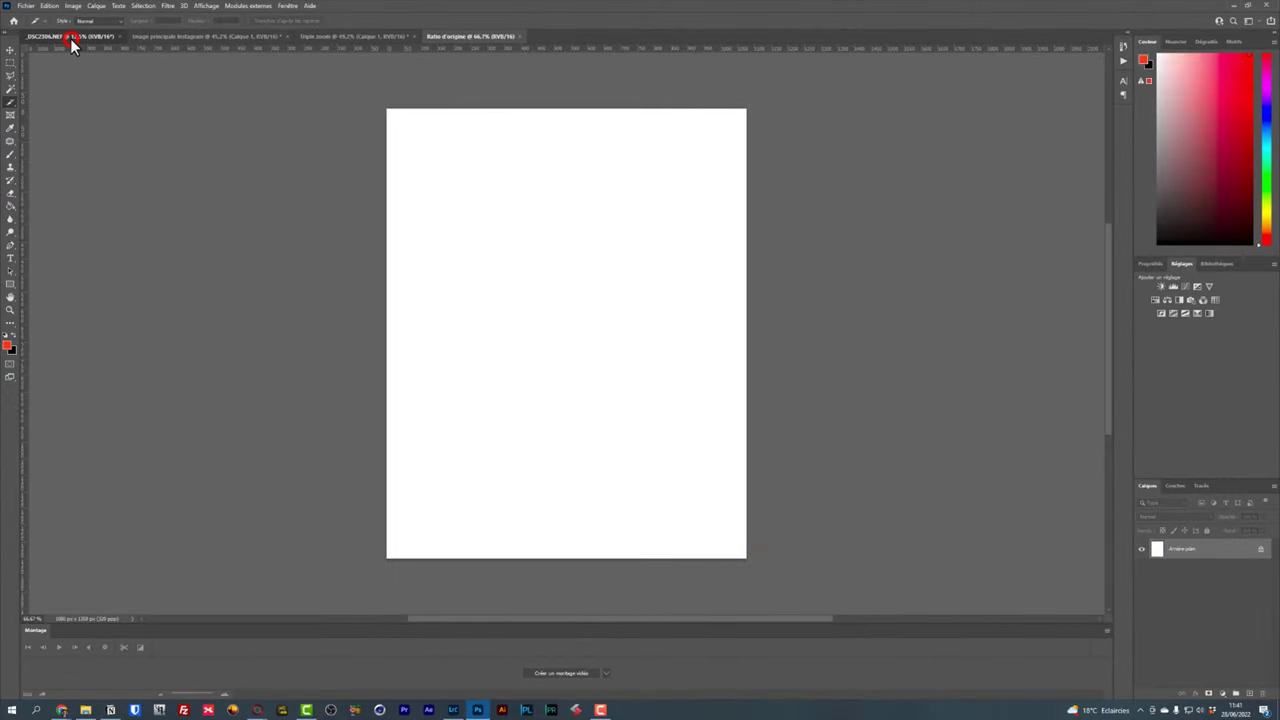
{"action": "left_click", "coordinate": [10, 49]}
{"action": "left_click_drag", "start_coordinate": [496, 334], "coordinate": [542, 250]}
{"action": "scroll", "coordinate": [540, 262], "scroll_direction": "down", "scroll_amount": 5}
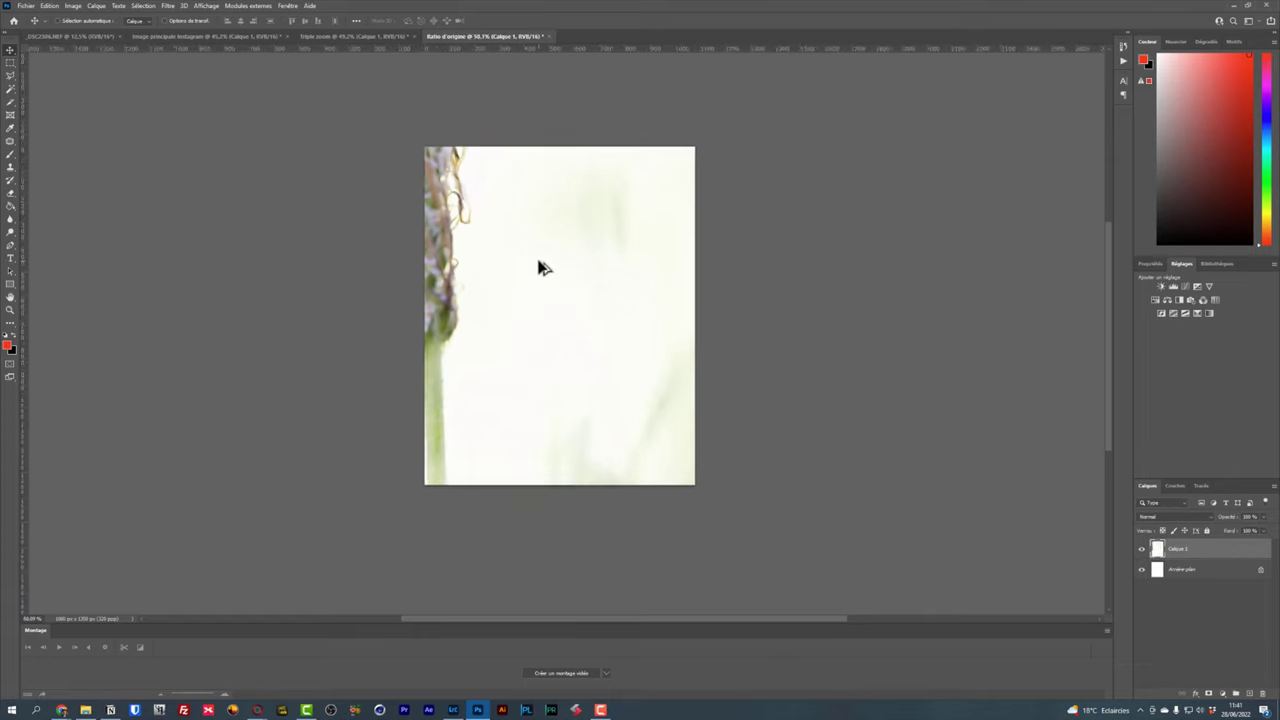
{"action": "scroll", "coordinate": [540, 267], "scroll_direction": "down", "scroll_amount": 5}
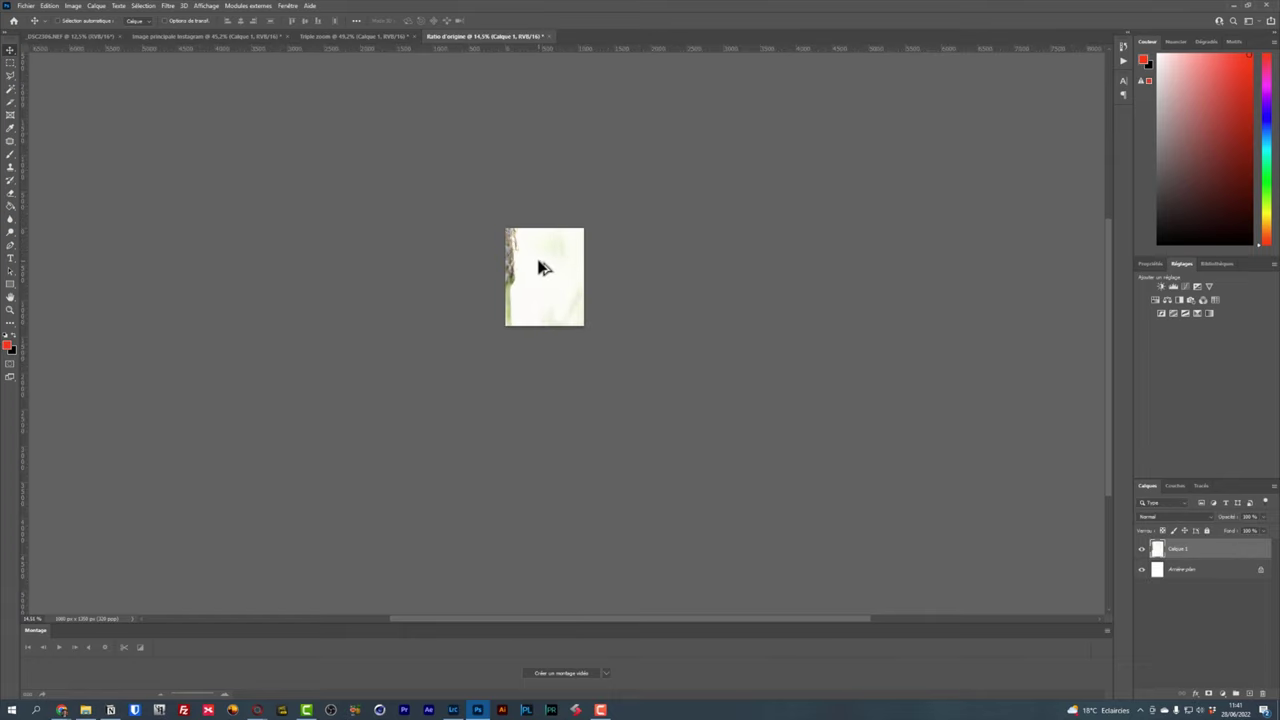
- Scale the copied butterfly photo to 16.33% so it spans the full canvas height, centred between equal white side margins
{"action": "key", "text": "ctrl+t"}
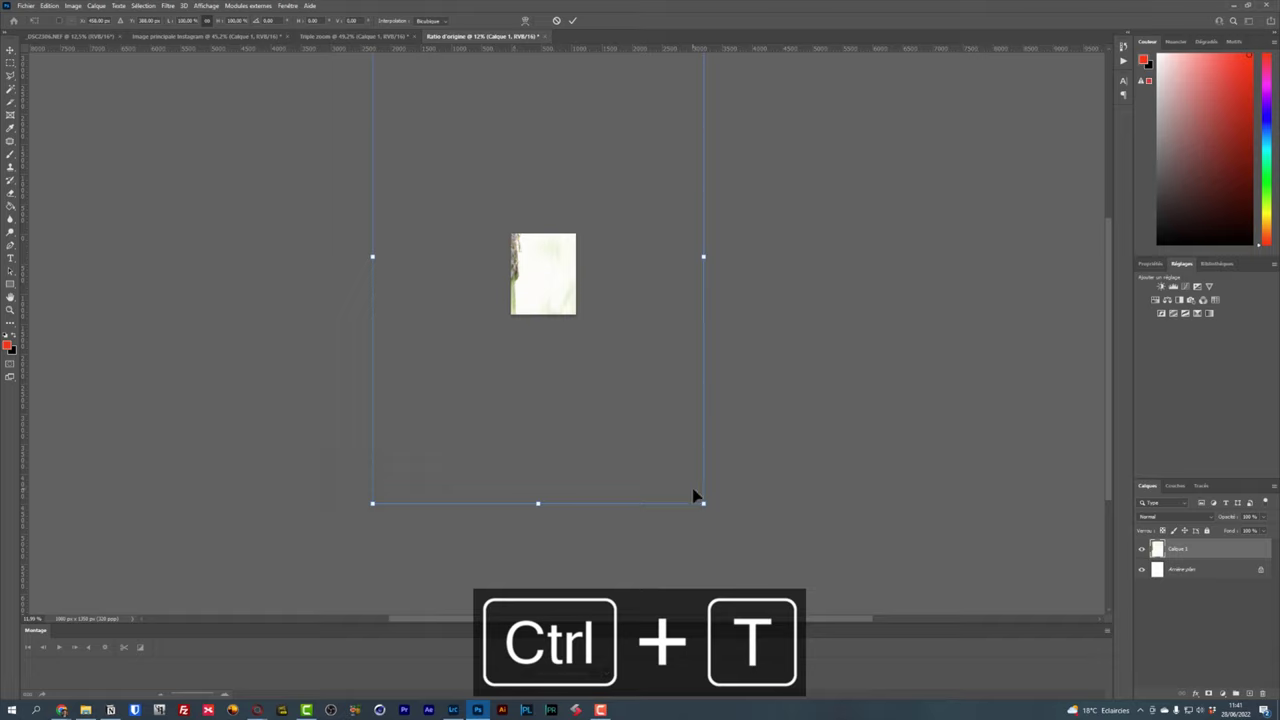
{"action": "left_click_drag", "start_coordinate": [704, 507], "coordinate": [553, 290]}
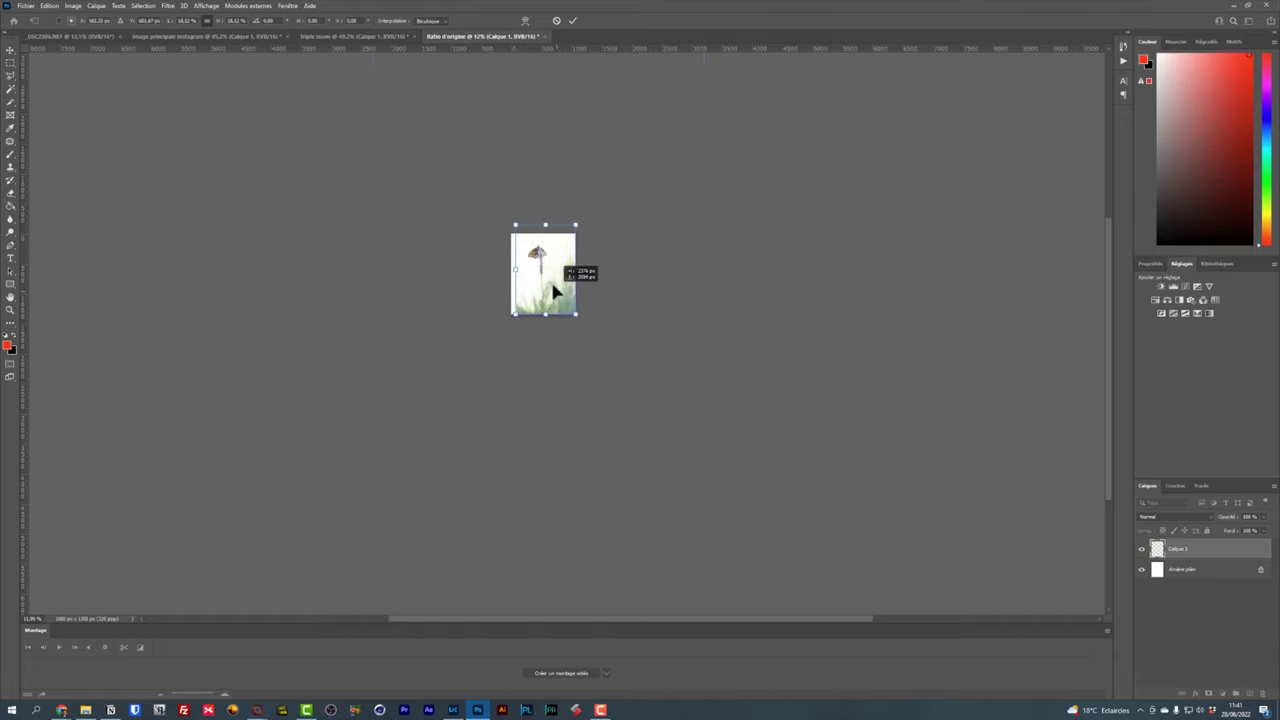
{"action": "scroll", "coordinate": [553, 290], "scroll_direction": "up", "scroll_amount": 5}
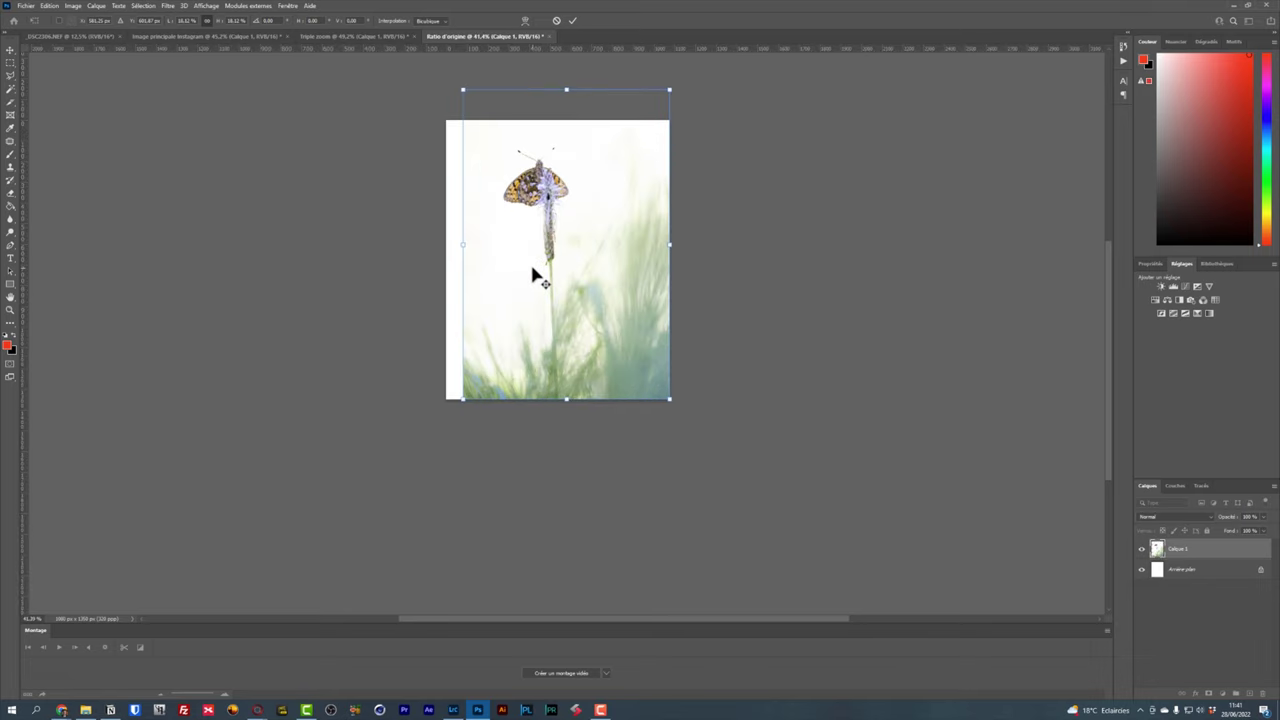
{"action": "left_click_drag", "start_coordinate": [669, 89], "coordinate": [650, 120]}
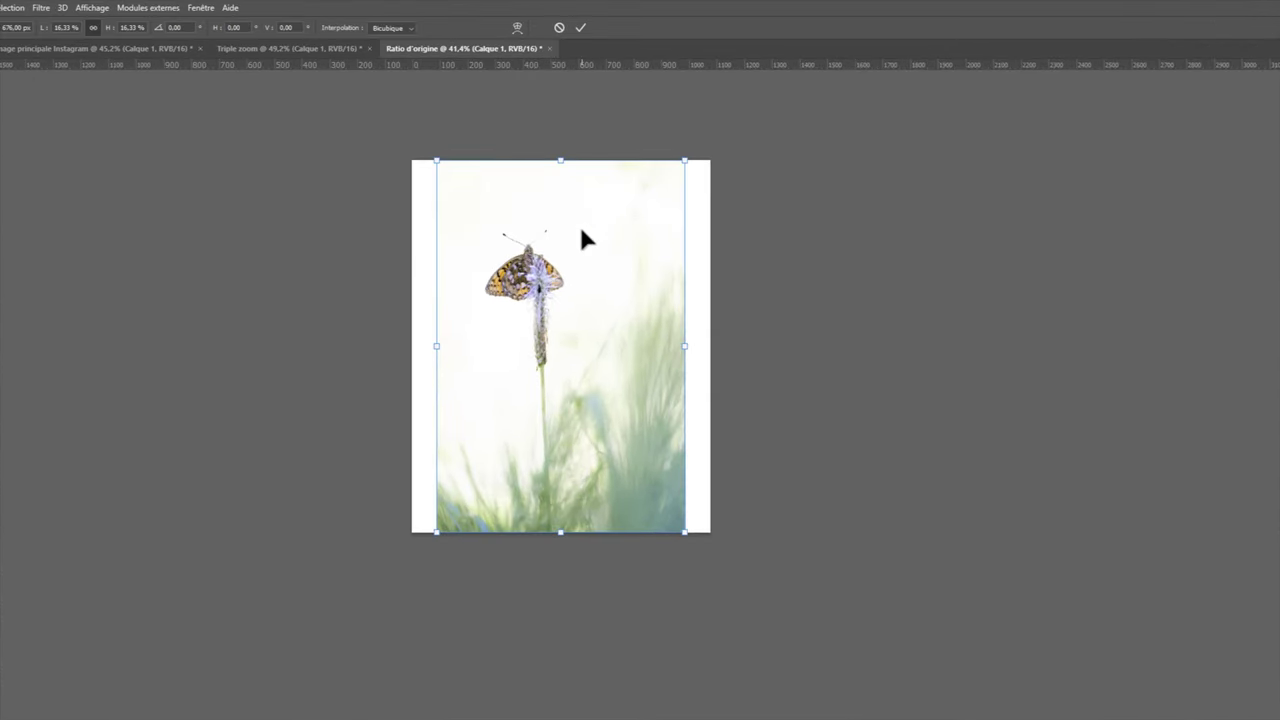
{"action": "left_click", "coordinate": [580, 33]}
{"action": "scroll", "coordinate": [528, 395], "scroll_direction": "up", "scroll_amount": 1}
{"action": "scroll", "coordinate": [530, 390], "scroll_direction": "up", "scroll_amount": 1}
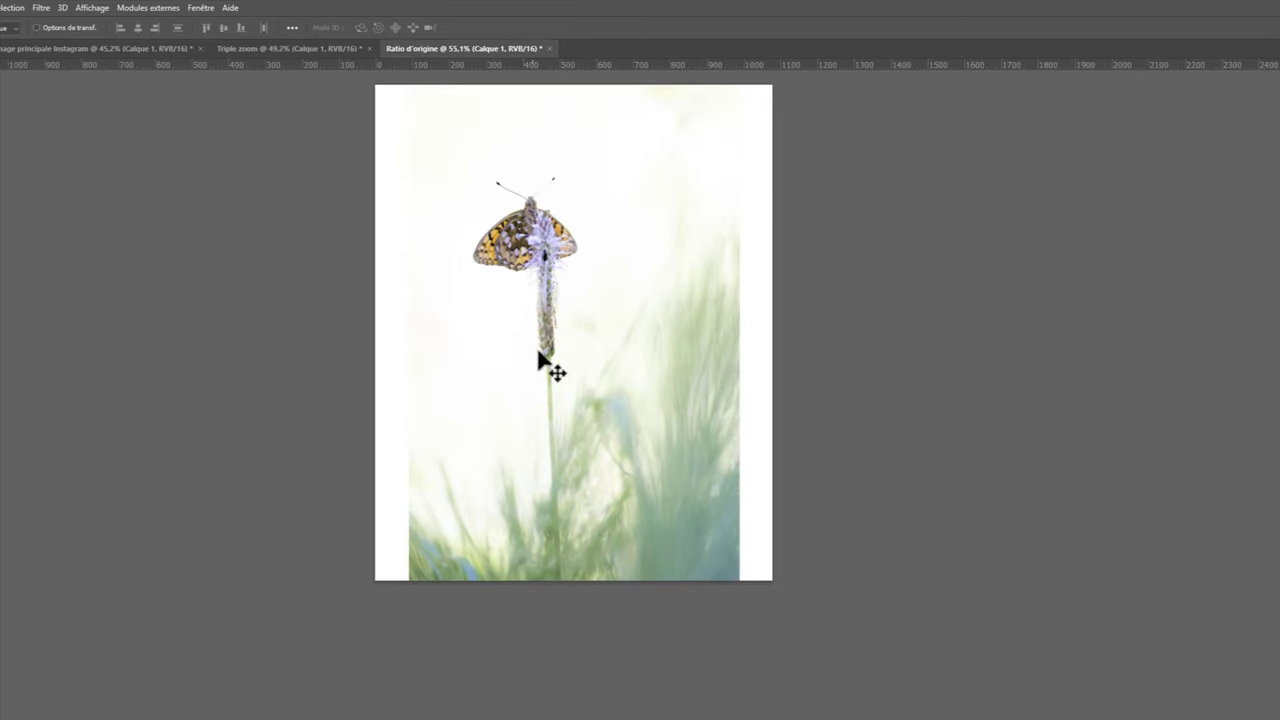
{"action": "left_click_drag", "start_coordinate": [566, 334], "coordinate": [569, 383]}
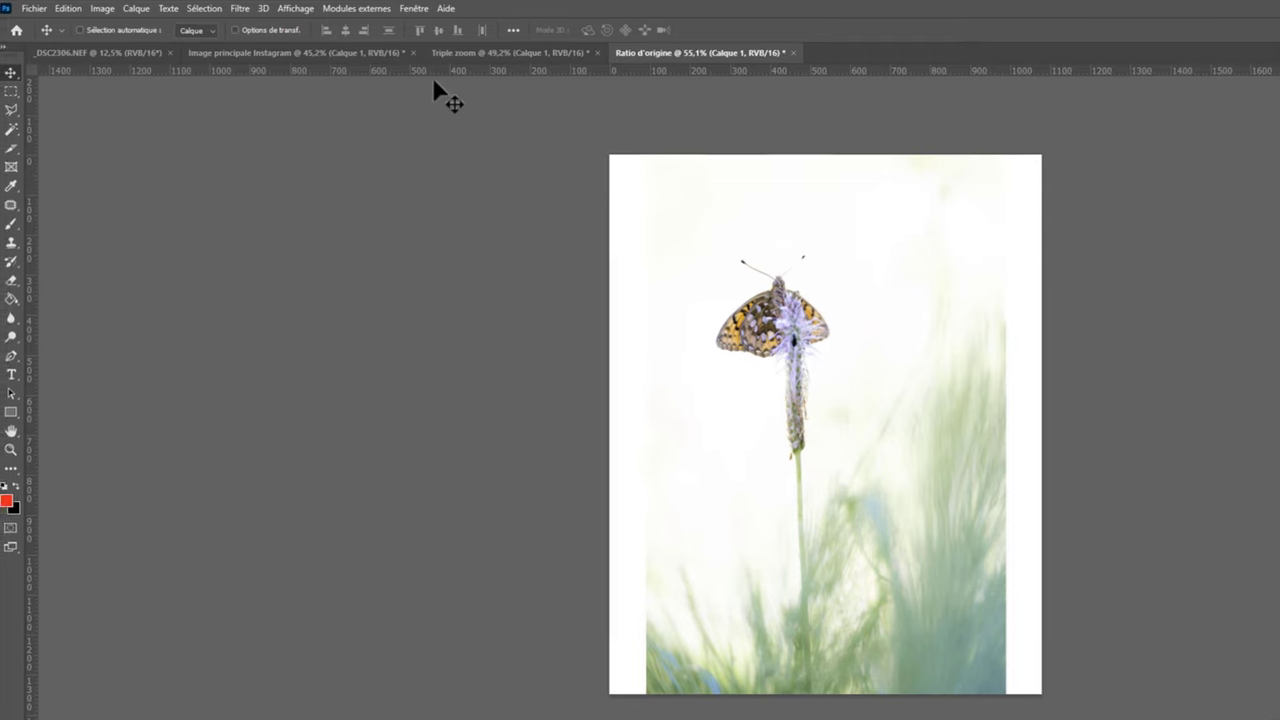
- Export the Ratio d'origine document with legacy Save for Web as a quality 100 JPEG into the Découpe Instagram folder
{"action": "left_click", "coordinate": [40, 9]}
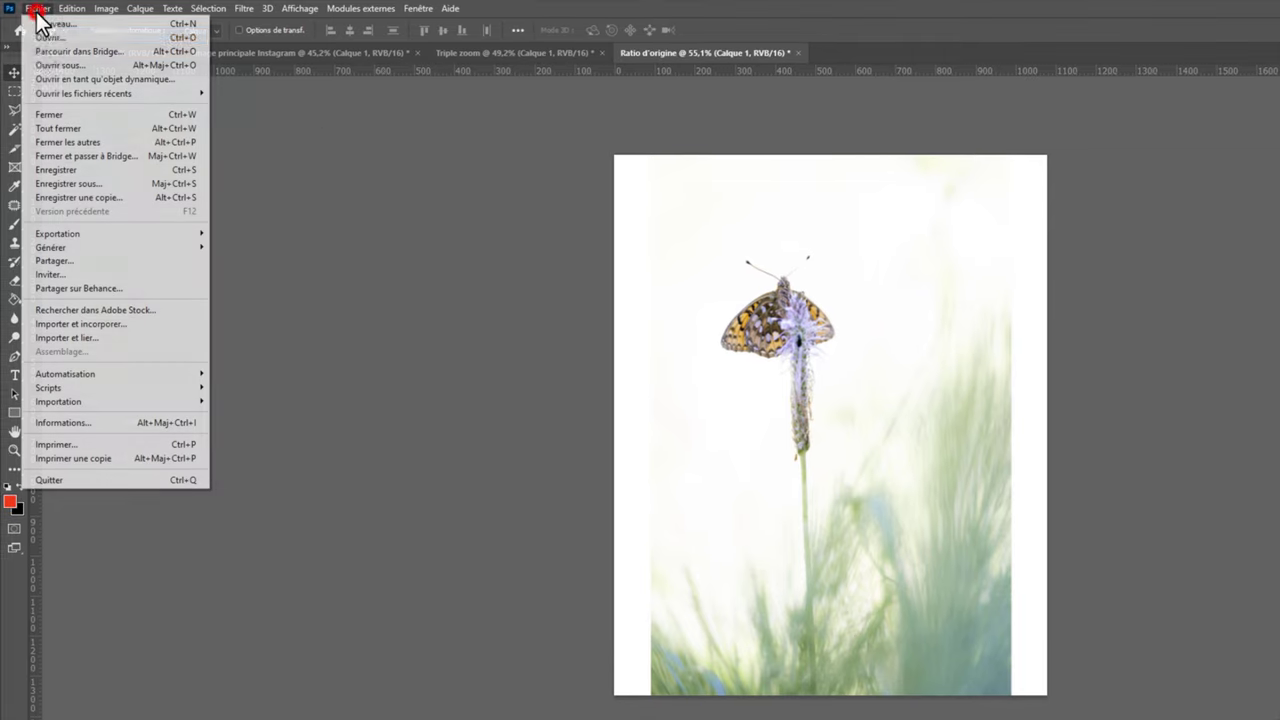
{"action": "mouse_move", "coordinate": [205, 233]}
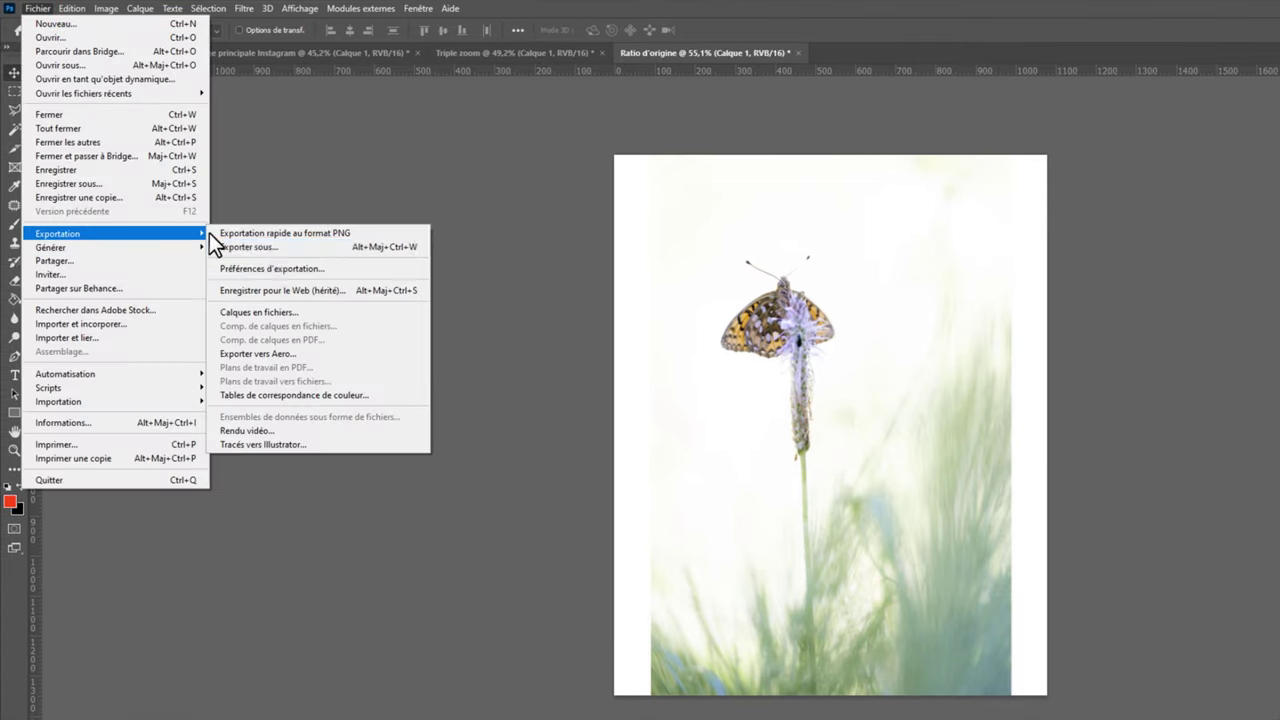
{"action": "left_click", "coordinate": [294, 294]}
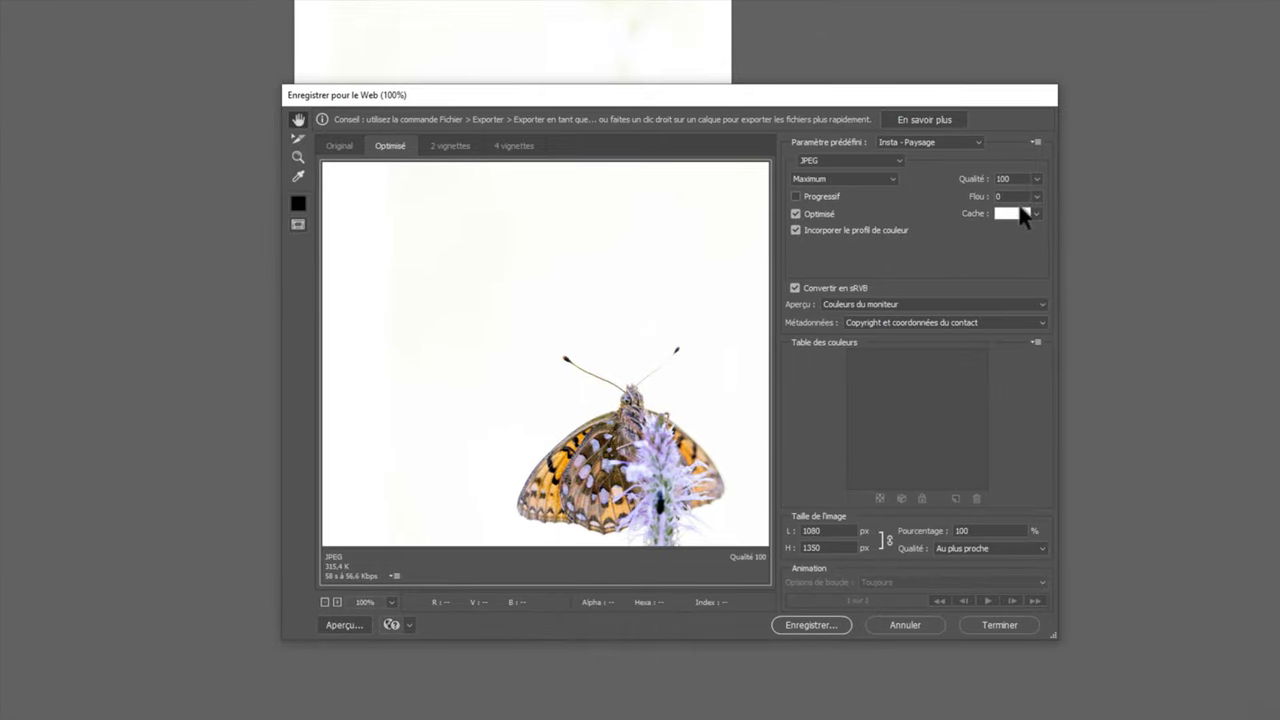
{"action": "left_click", "coordinate": [812, 624]}
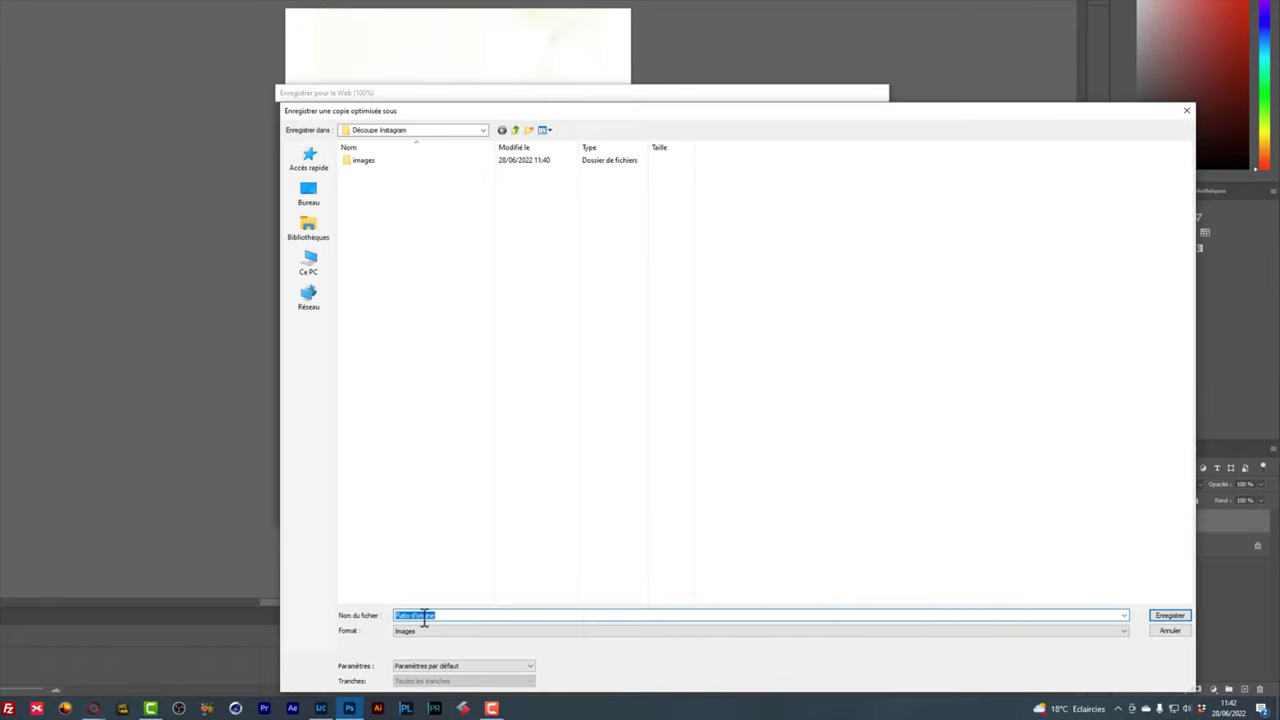
{"action": "left_click", "coordinate": [1170, 616]}
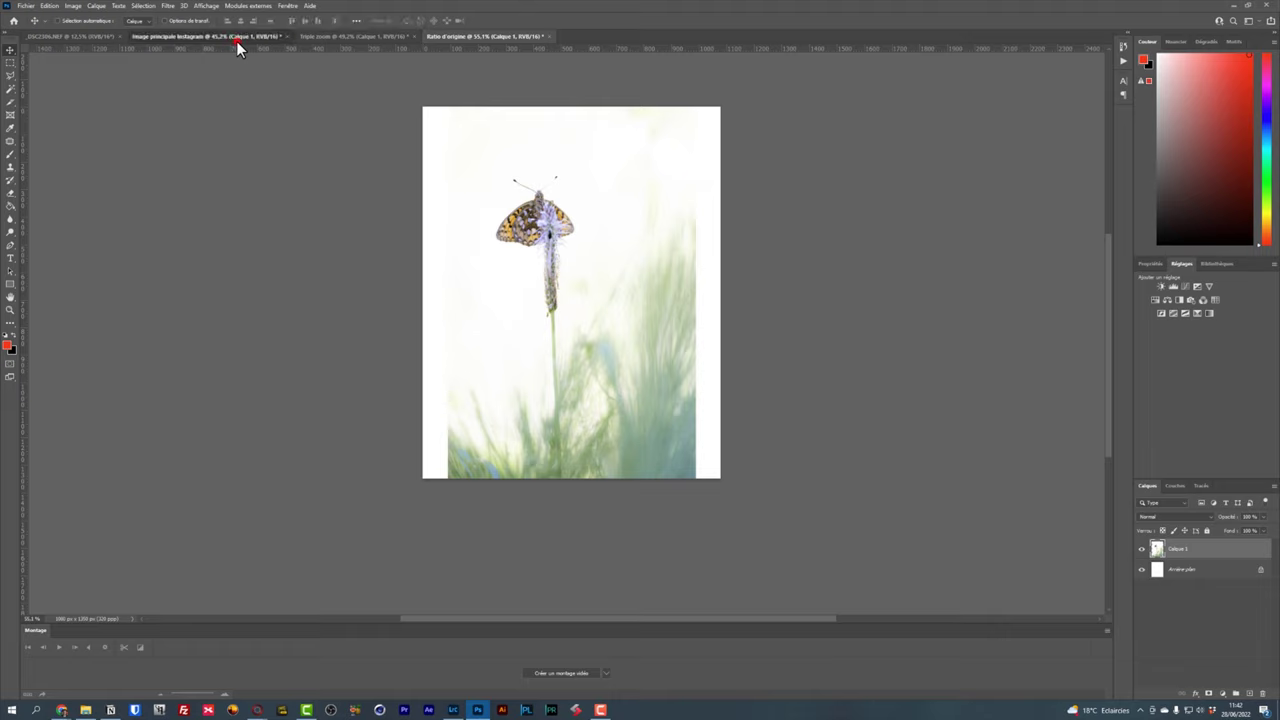
- Export the Image principale Instagram document the same way into Découpe Instagram, then open the images folder in File Explorer
{"action": "left_click", "coordinate": [231, 42]}
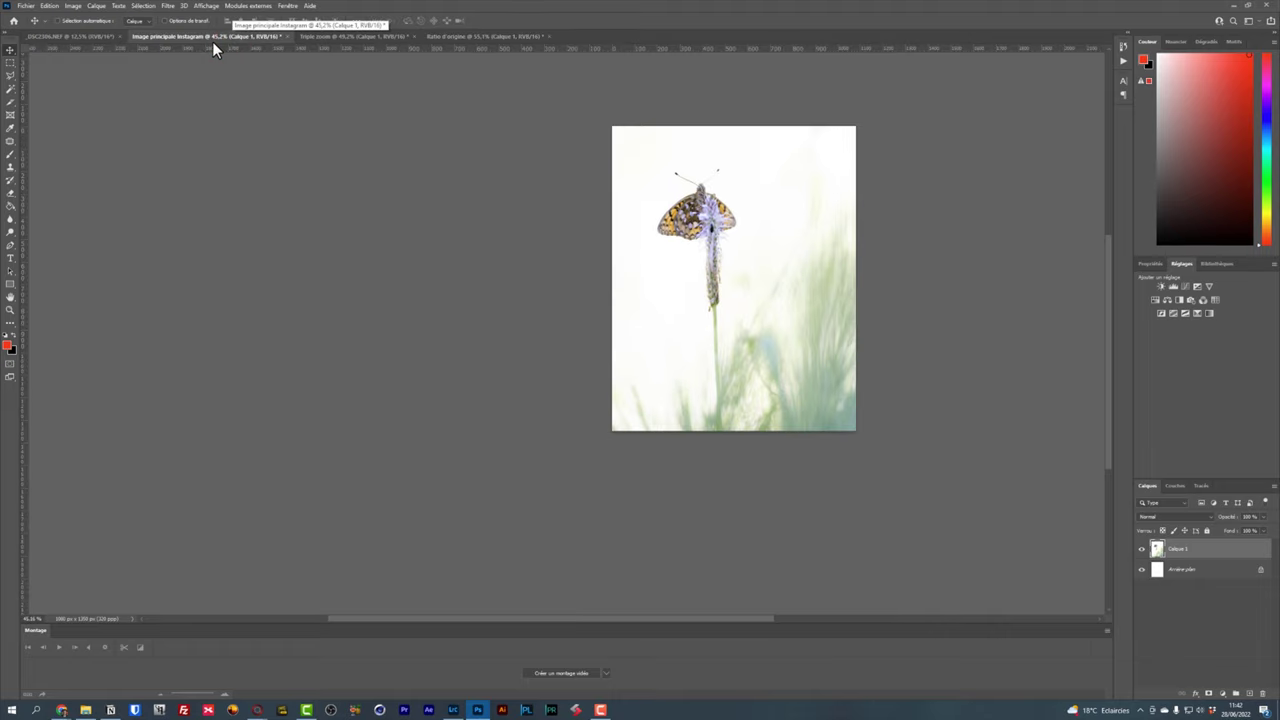
{"action": "left_click", "coordinate": [18, 6]}
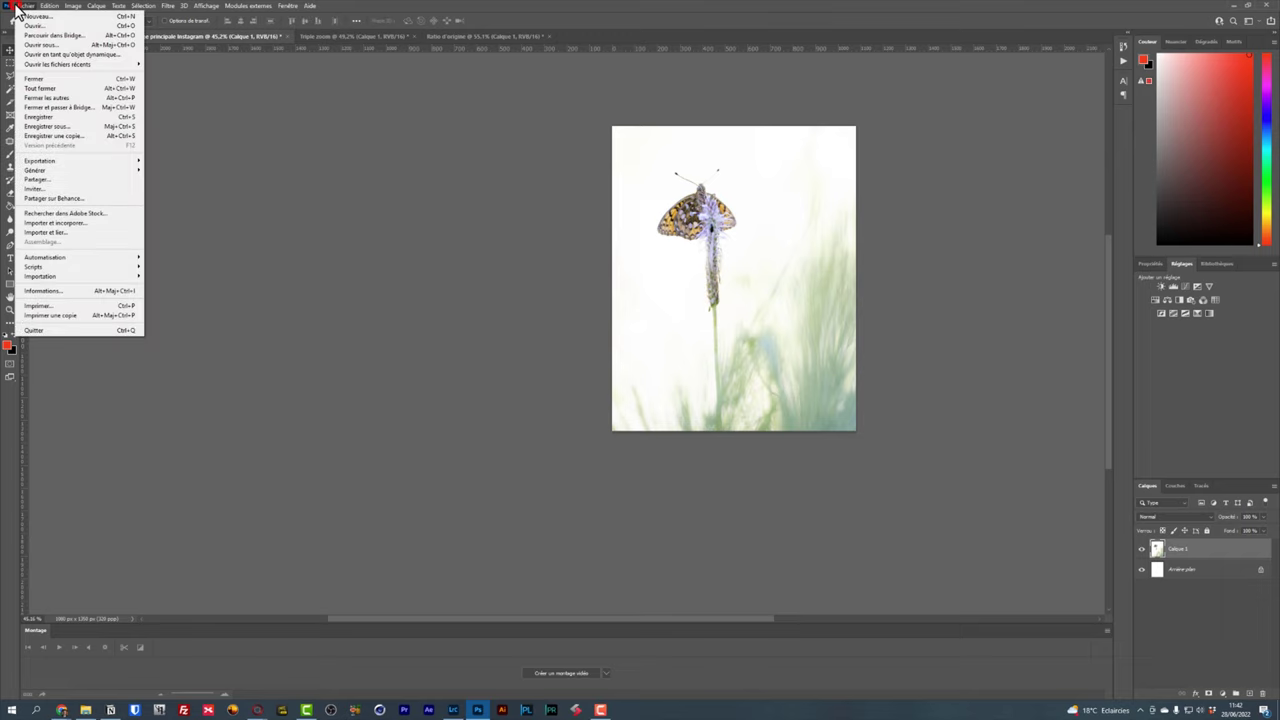
{"action": "left_click", "coordinate": [66, 162]}
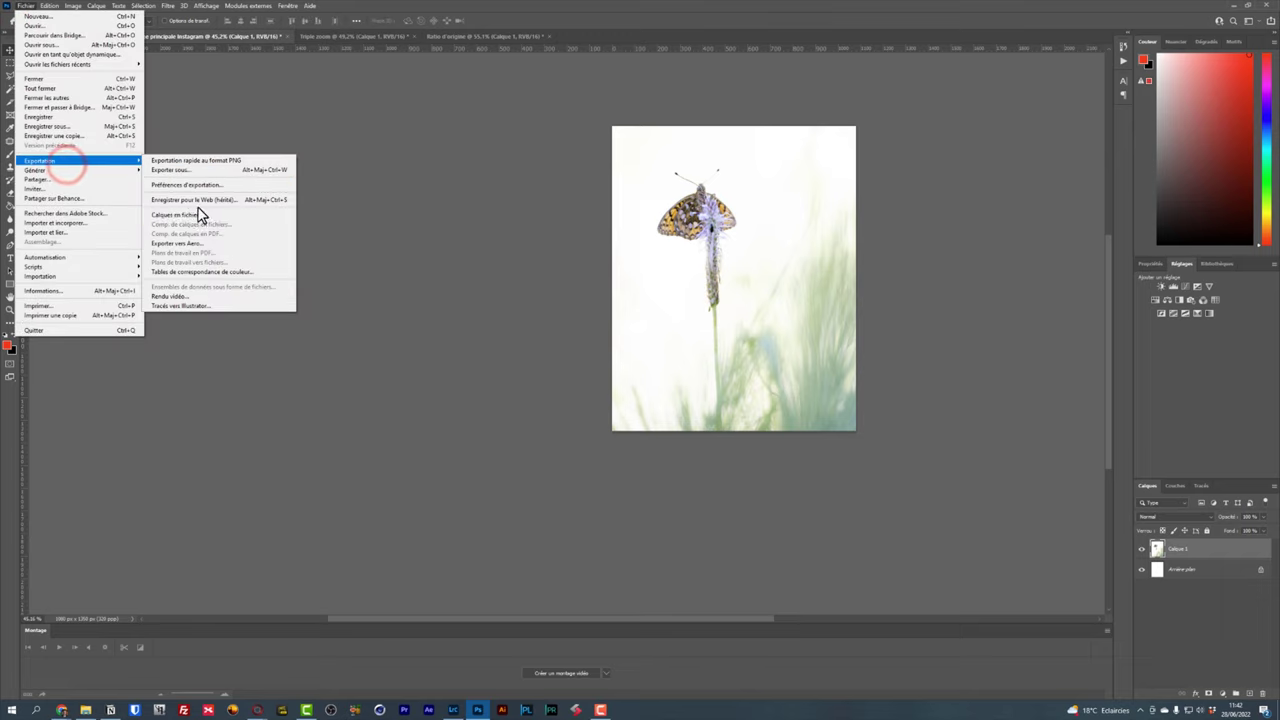
{"action": "left_click", "coordinate": [203, 200]}
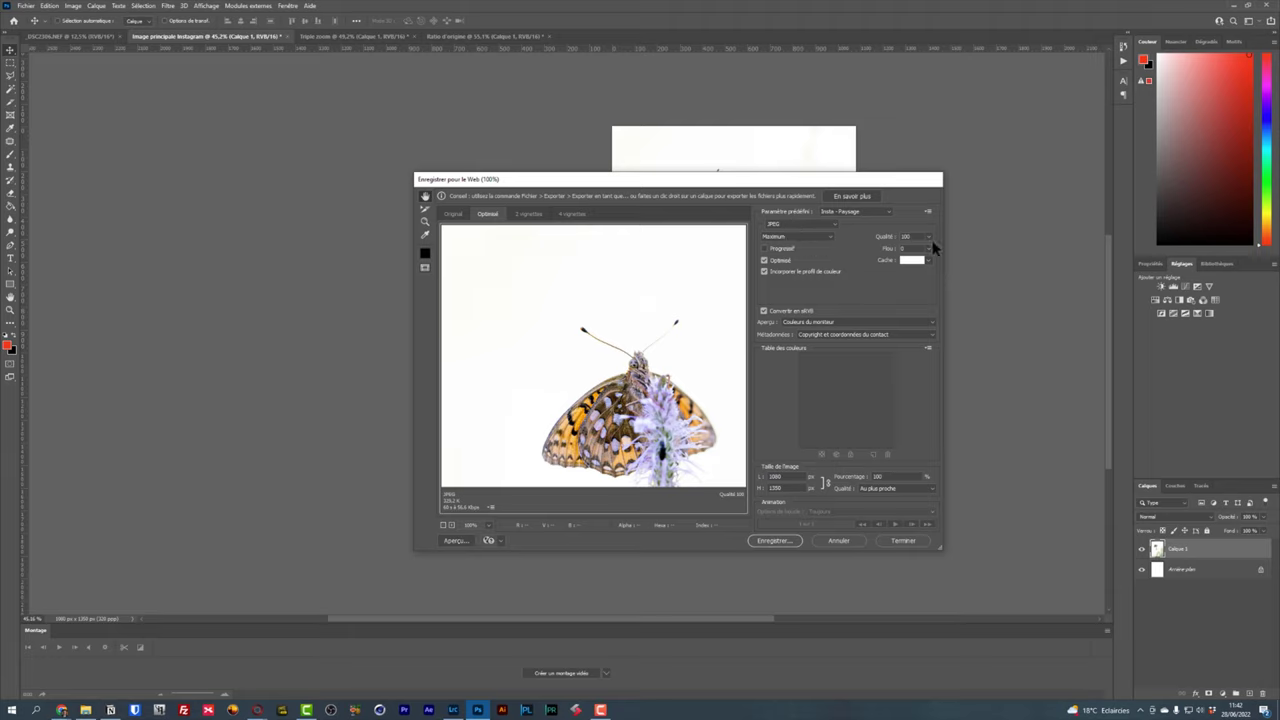
{"action": "left_click", "coordinate": [781, 541]}
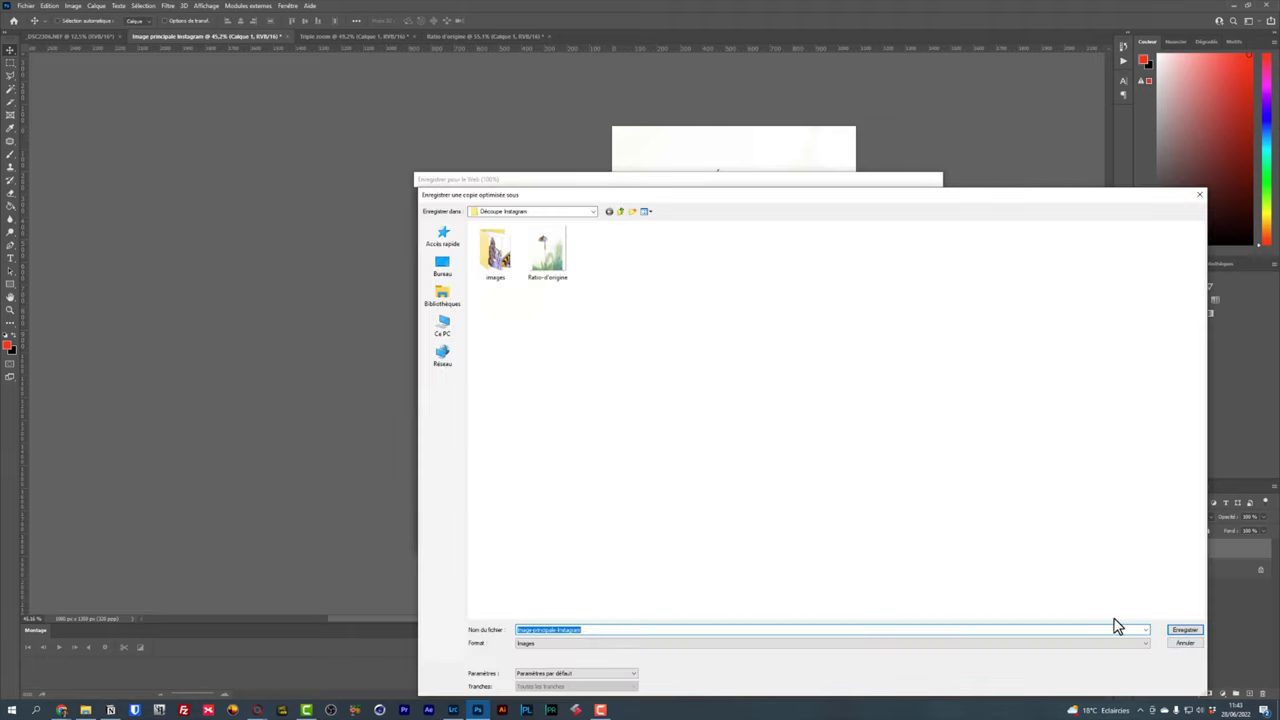
{"action": "left_click", "coordinate": [1184, 630]}
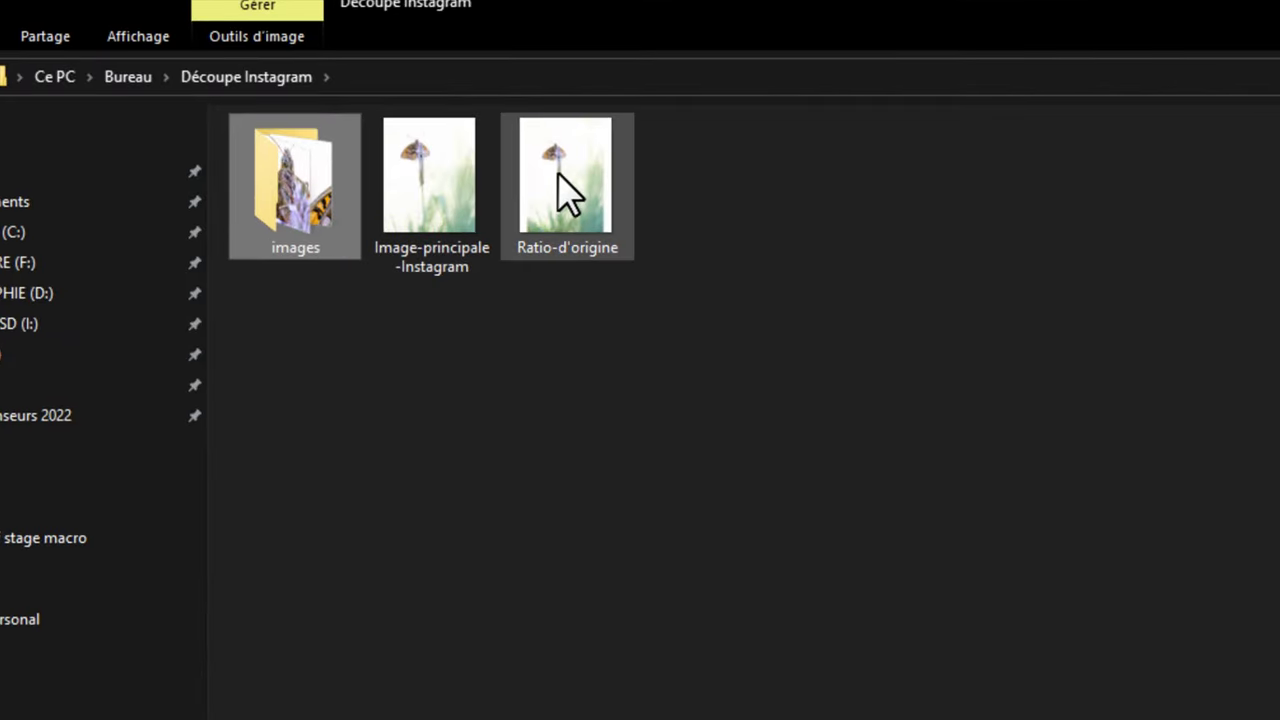
{"action": "double_click", "coordinate": [312, 218]}
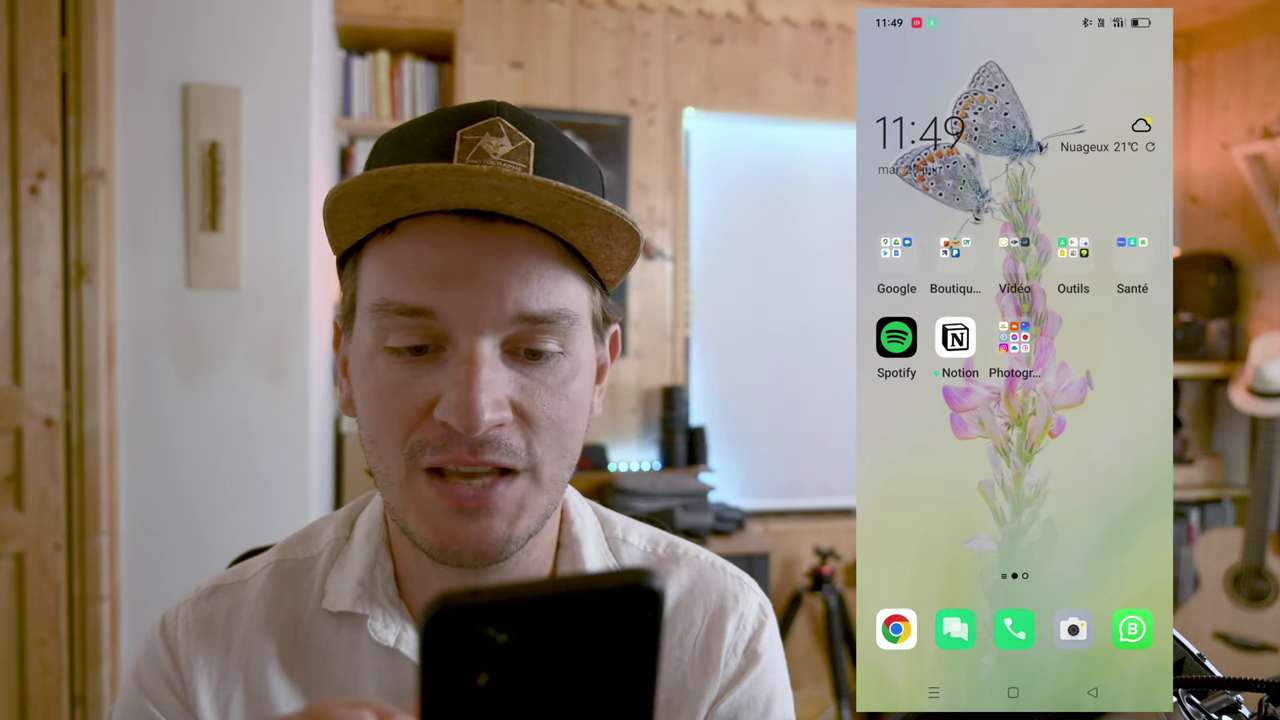
- Switch to Business Suite on the phone and start a new post published only to the Instagram account
{"action": "left_click", "coordinate": [1014, 340]}
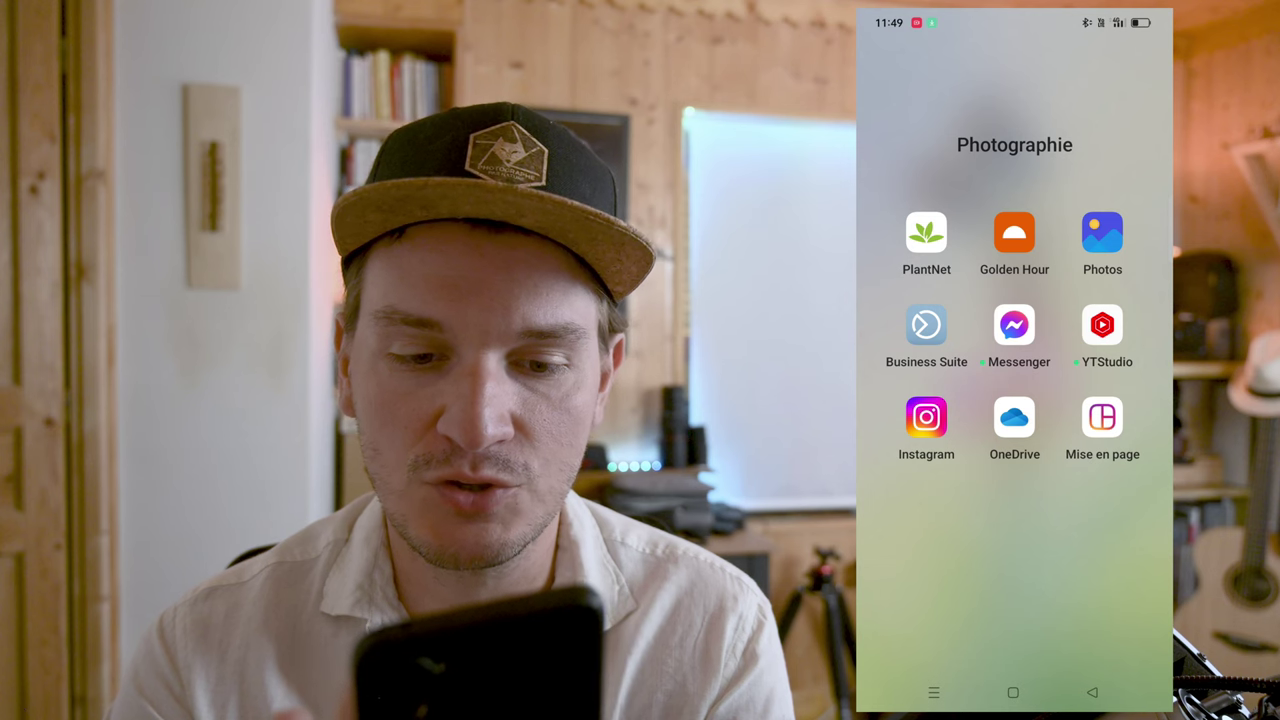
{"action": "left_click", "coordinate": [926, 325]}
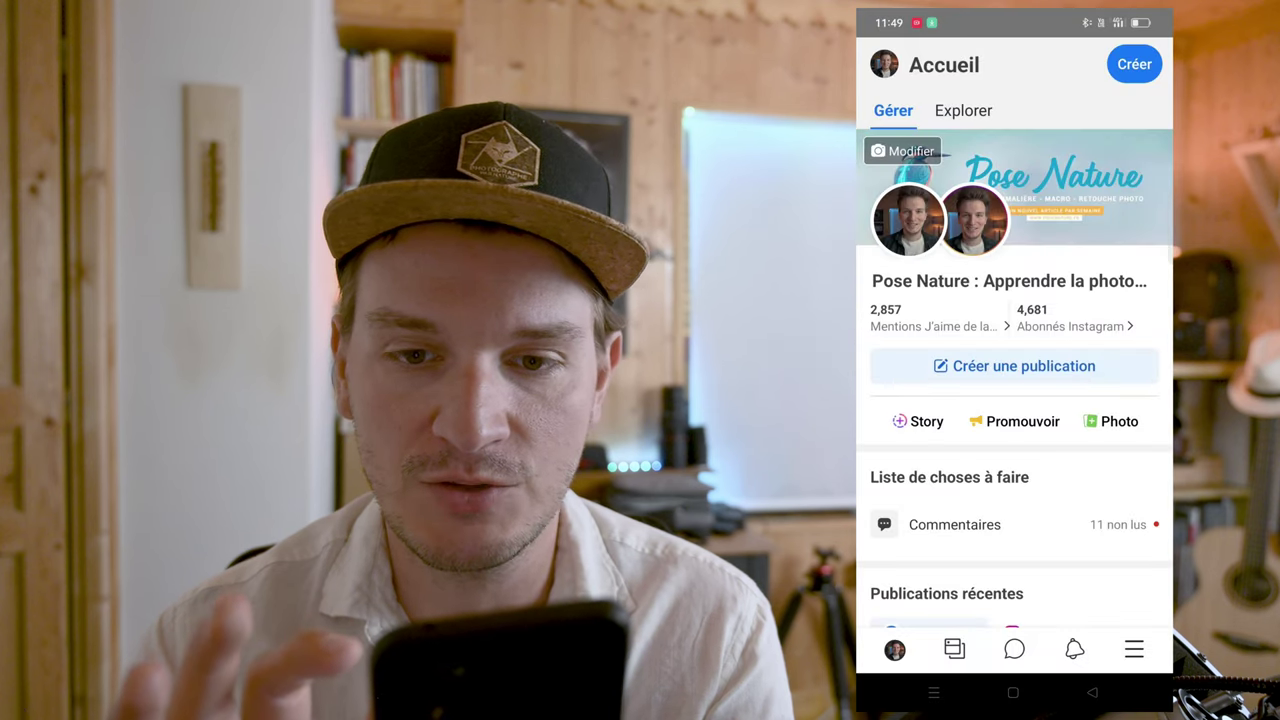
{"action": "left_click", "coordinate": [1134, 64]}
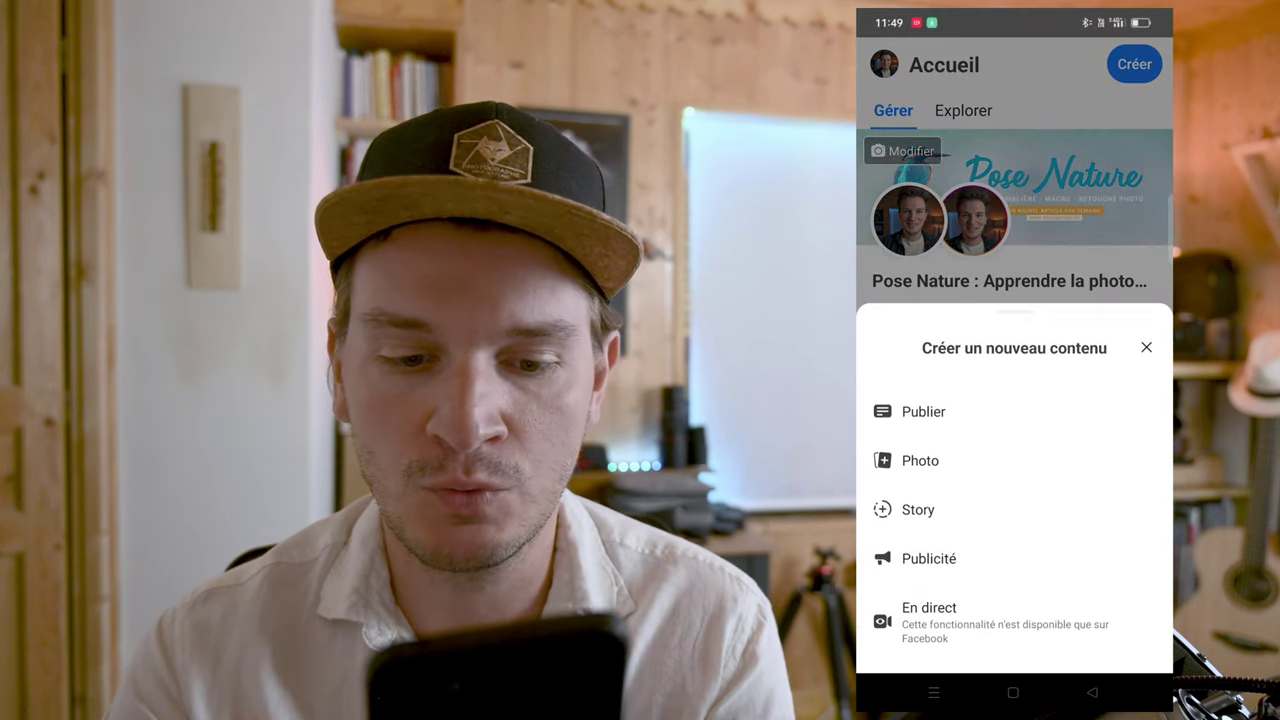
{"action": "left_click", "coordinate": [1058, 415]}
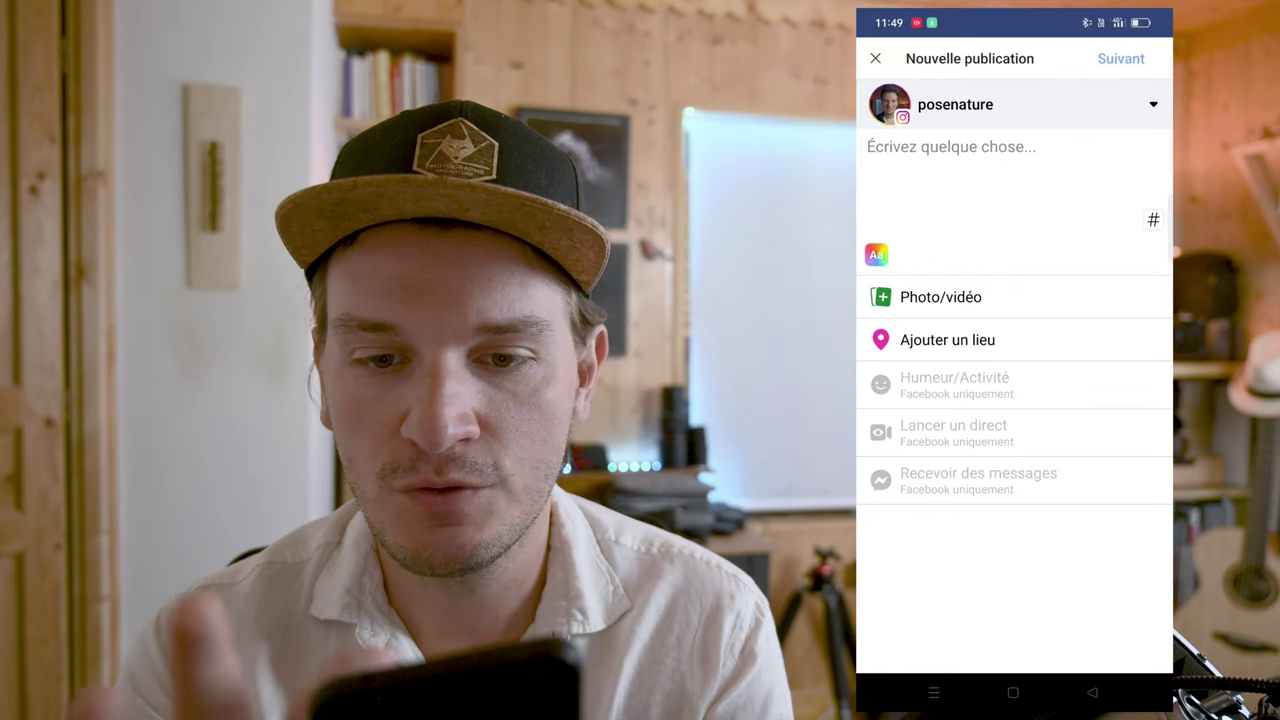
{"action": "left_click", "coordinate": [1153, 104]}
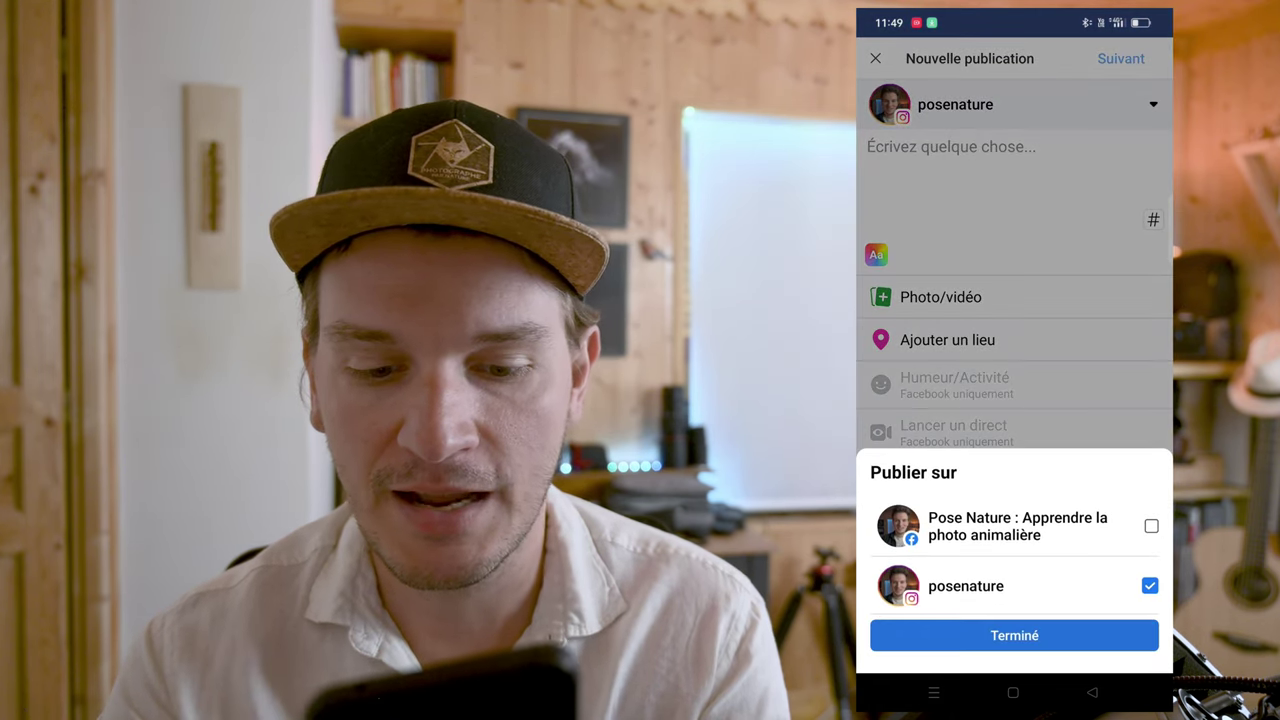
{"action": "left_click", "coordinate": [1080, 640]}
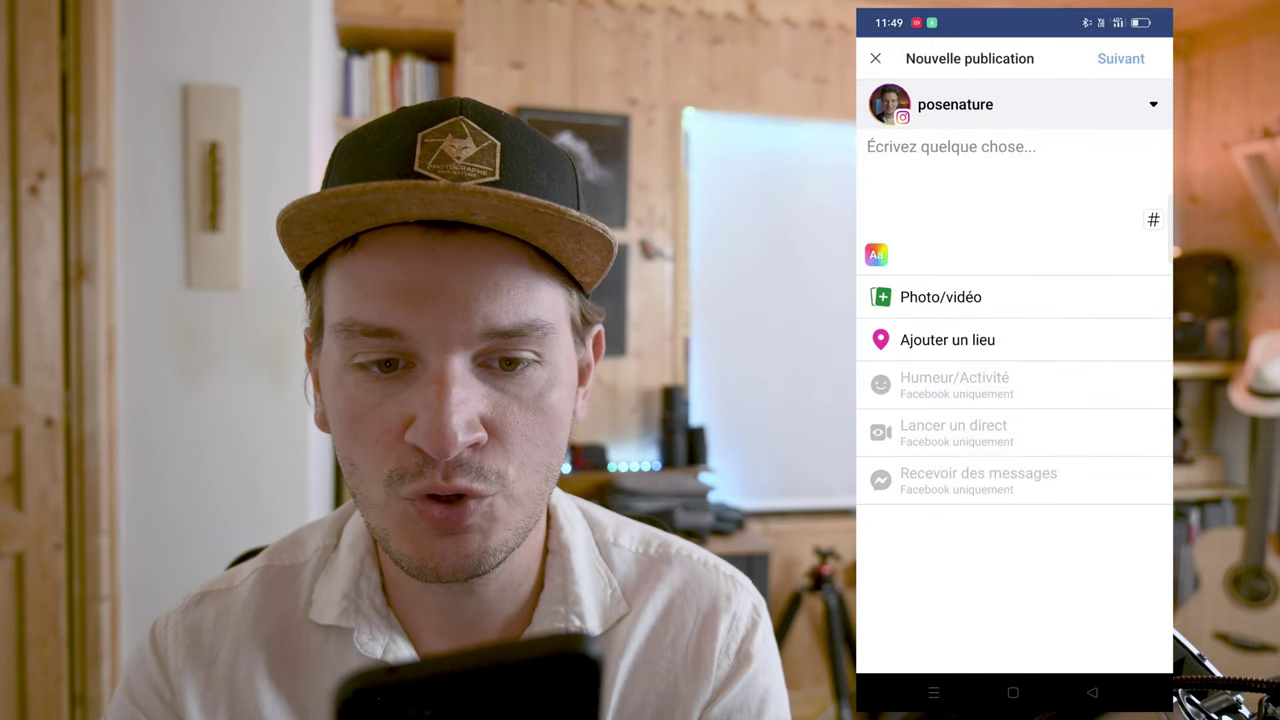
- Add five photos to the post in order: full butterfly image, left, centre and right close-up slices, and original-ratio version
{"action": "left_click", "coordinate": [1013, 293]}
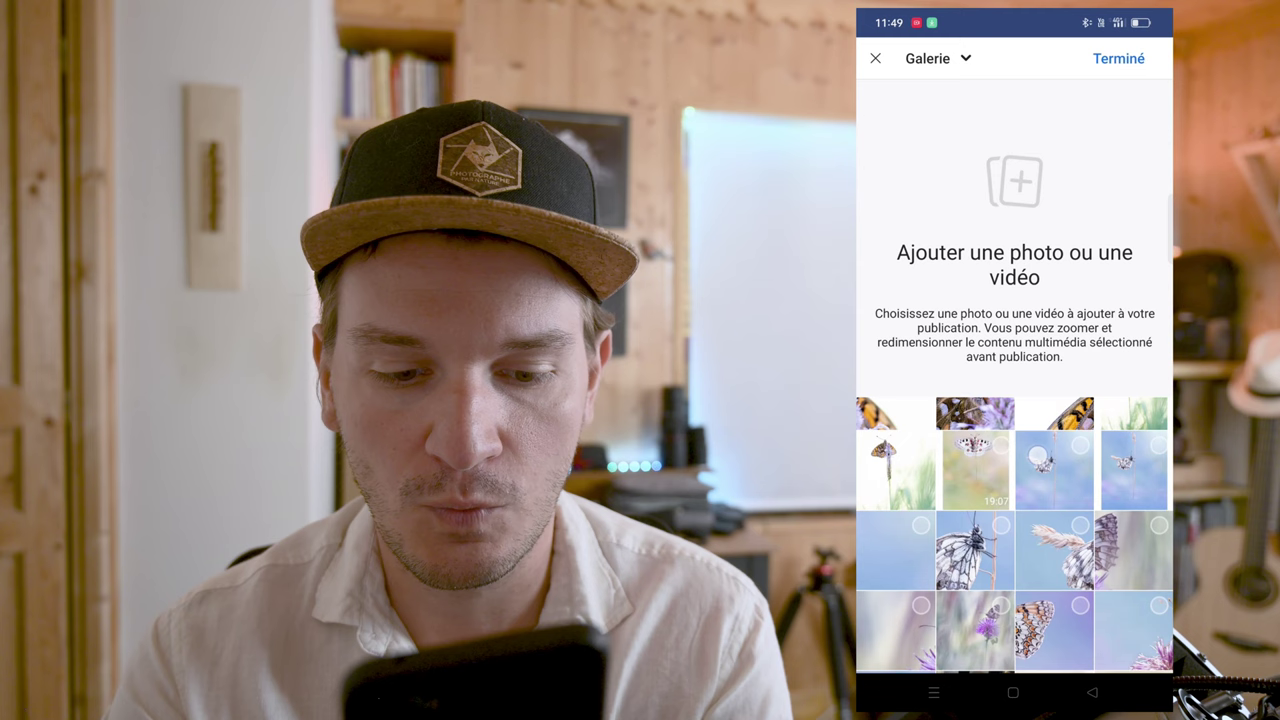
{"action": "left_click", "coordinate": [903, 471]}
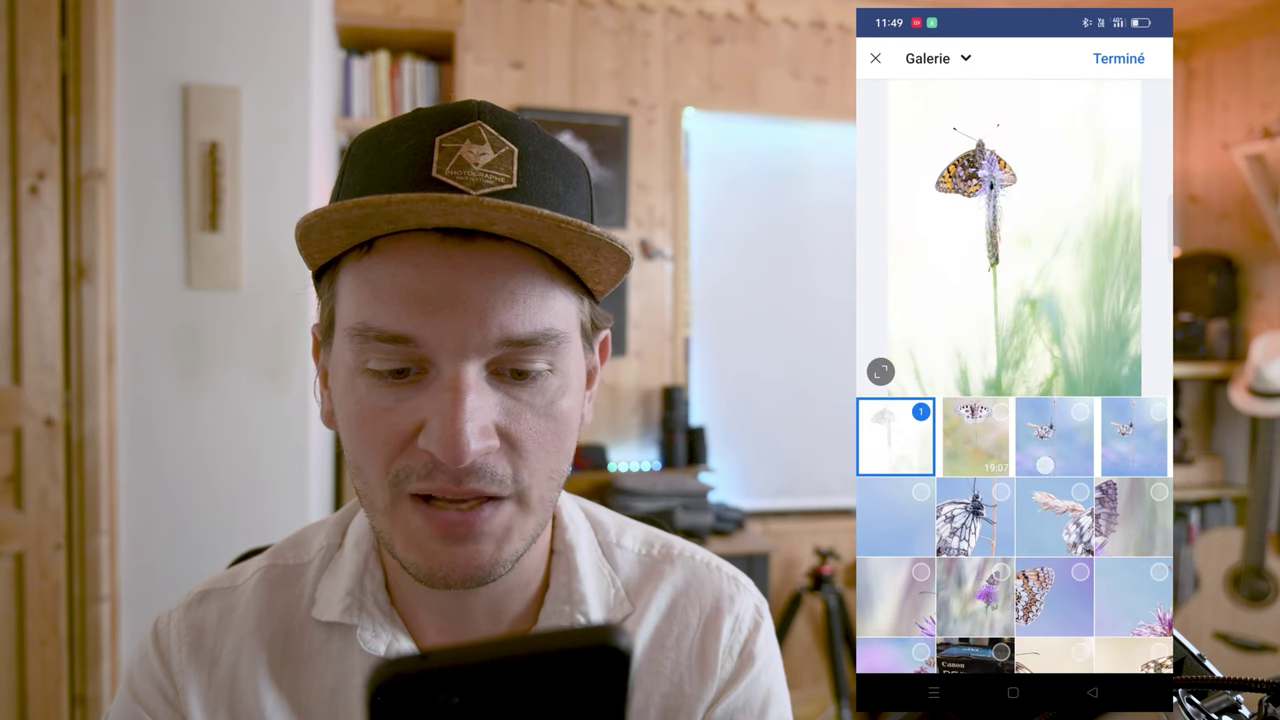
{"action": "left_click", "coordinate": [1054, 436]}
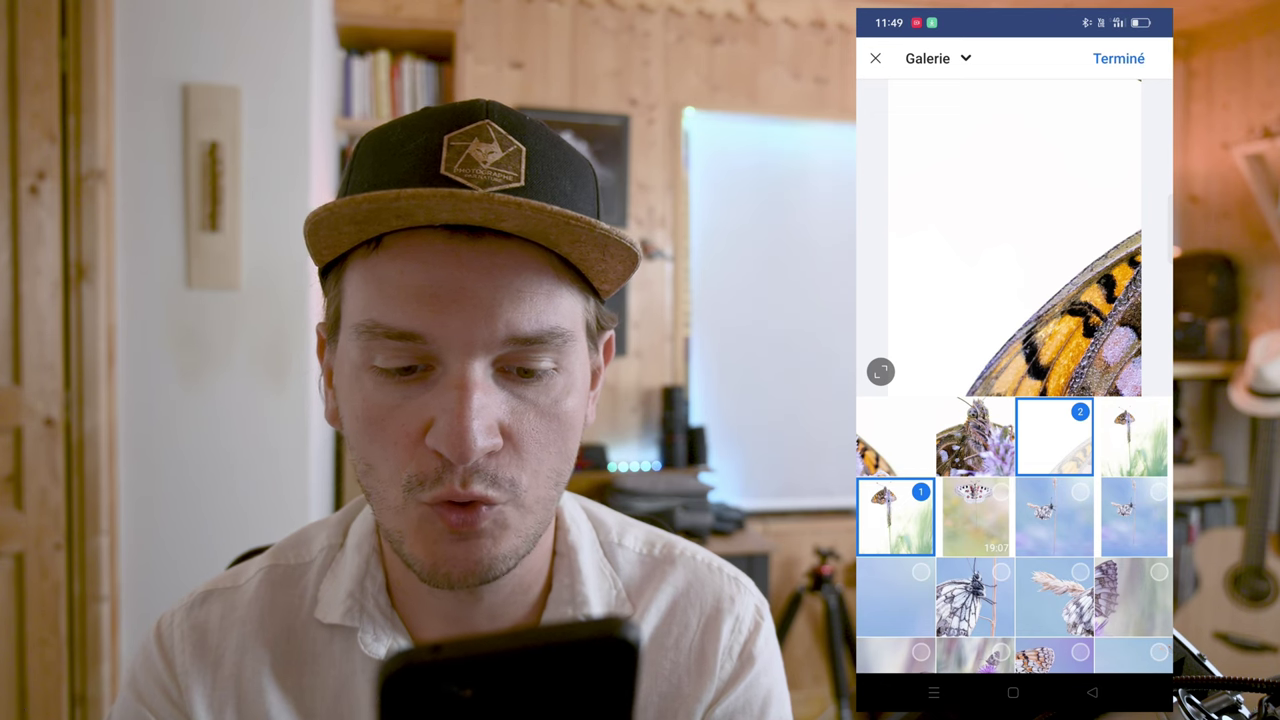
{"action": "left_click", "coordinate": [975, 436]}
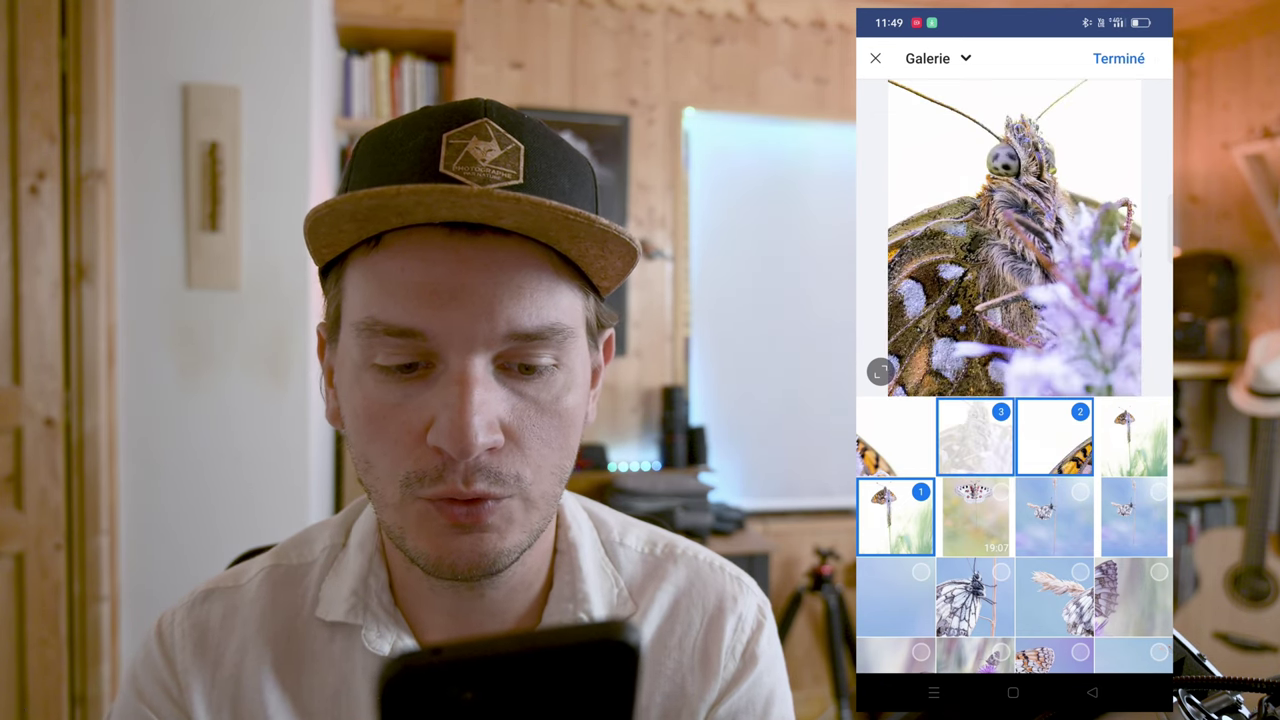
{"action": "left_click", "coordinate": [895, 436]}
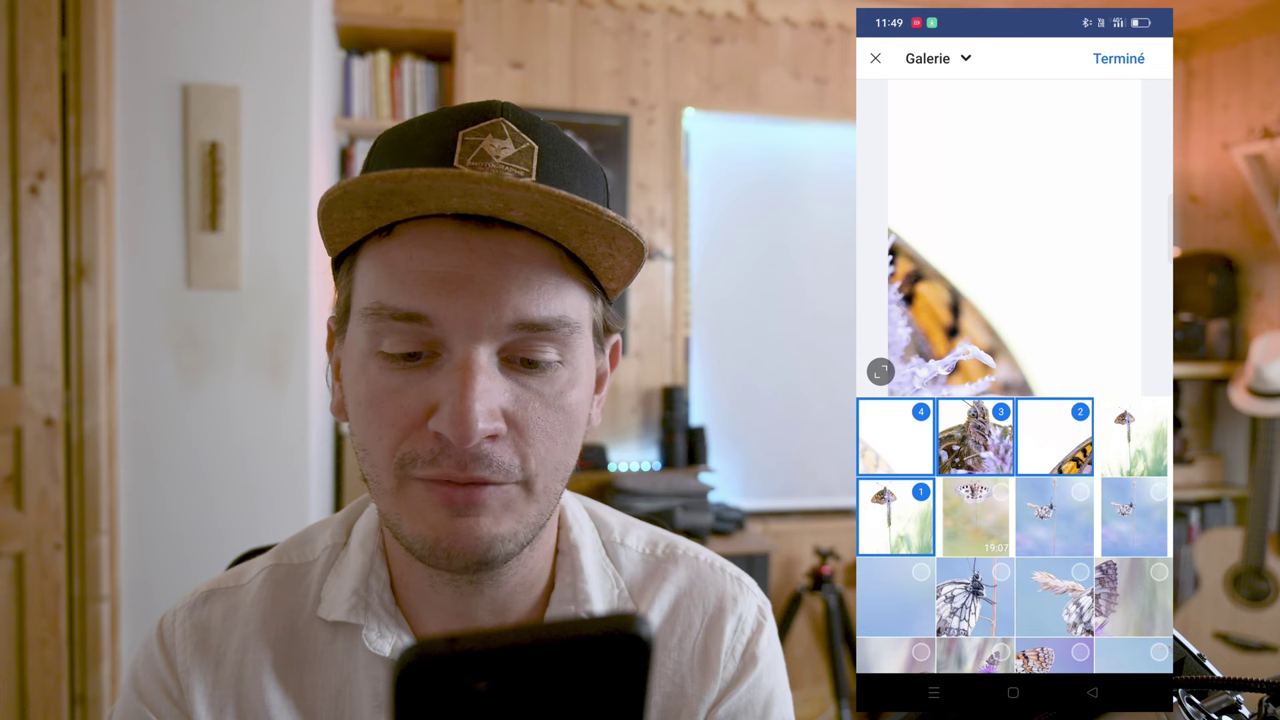
{"action": "left_click", "coordinate": [1134, 436]}
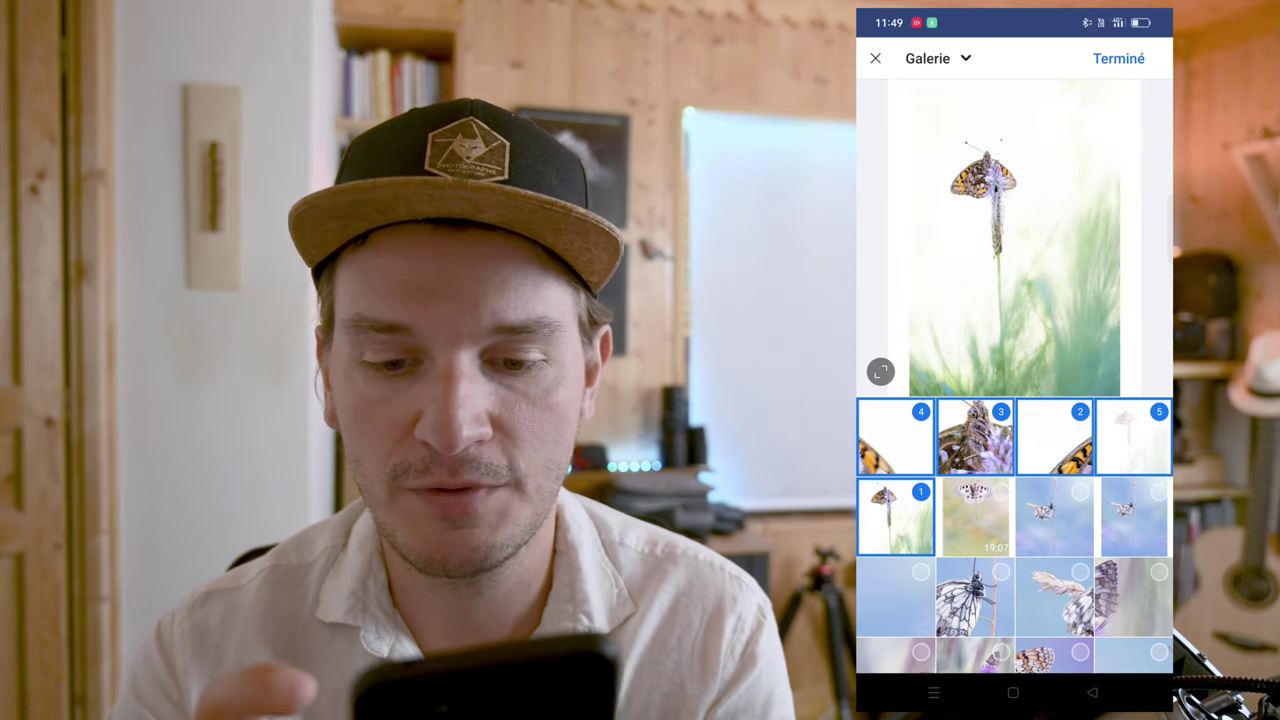
{"action": "left_click", "coordinate": [1118, 58]}
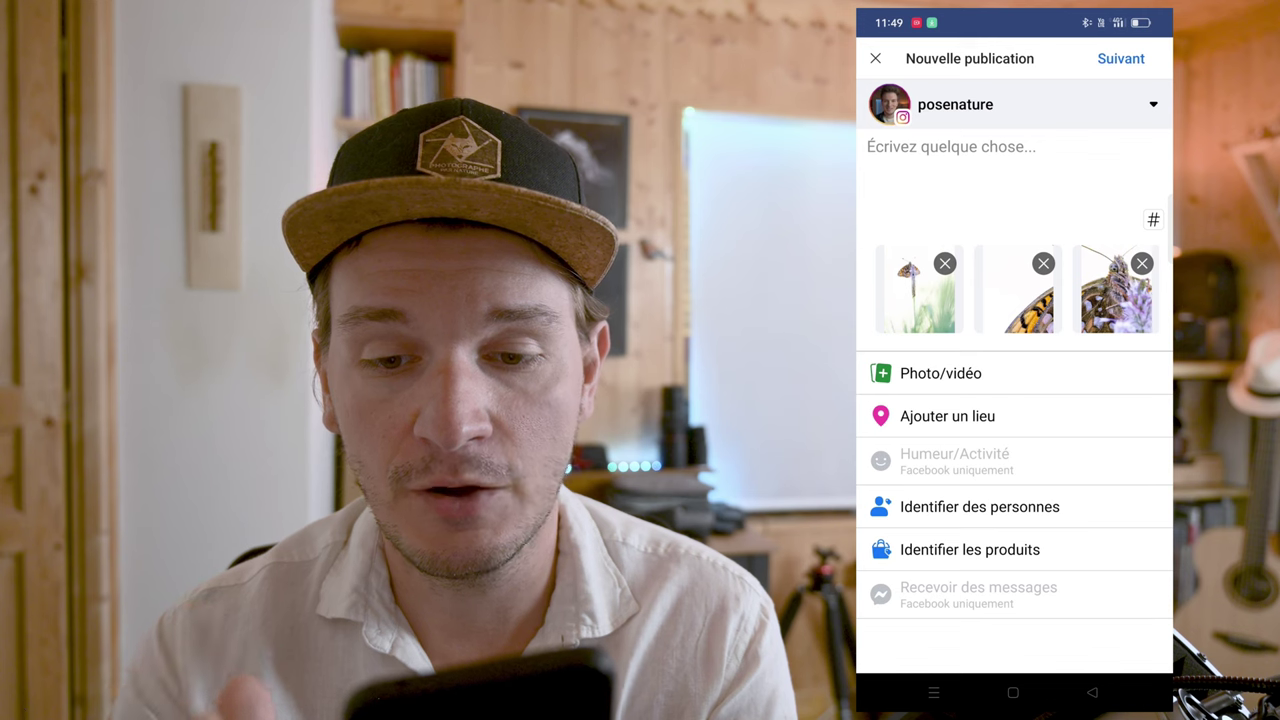
- Add the saved Macrophotographie hashtag group to the post's caption
{"action": "left_click", "coordinate": [1153, 219]}
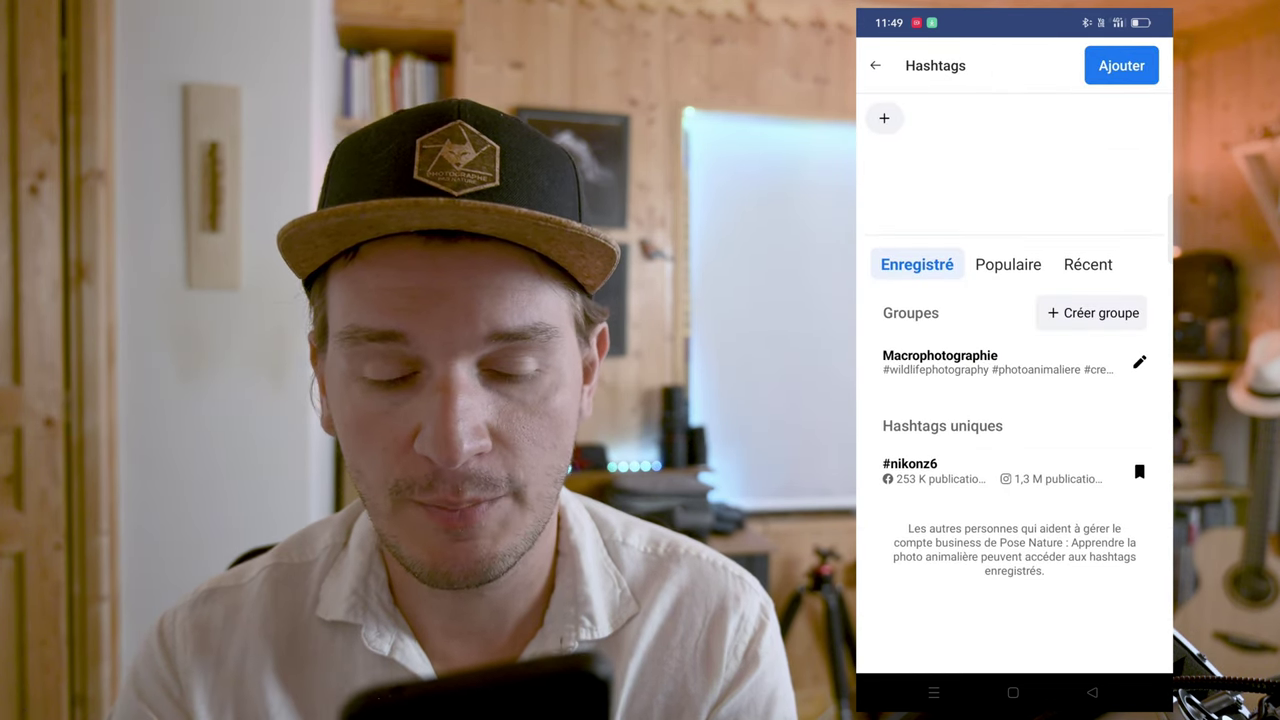
{"action": "left_click", "coordinate": [990, 362]}
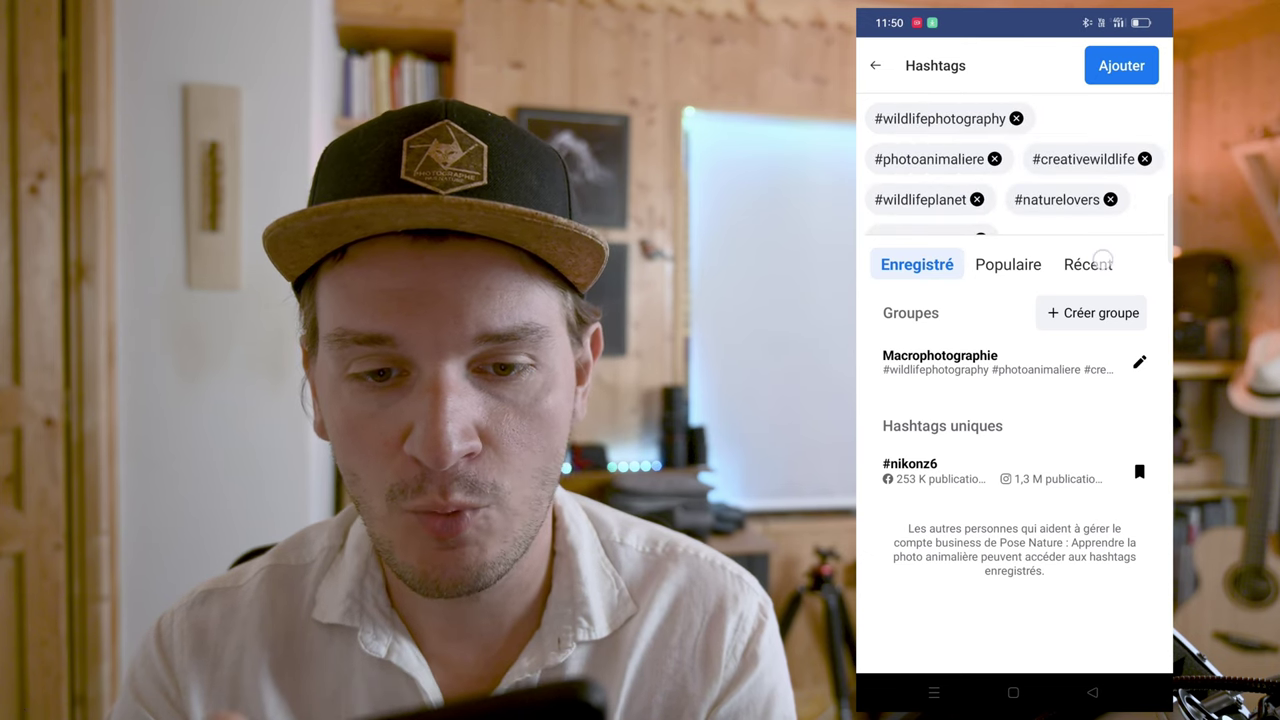
{"action": "scroll", "coordinate": [1123, 194], "scroll_direction": "down", "scroll_amount": 3}
{"action": "scroll", "coordinate": [1133, 160], "scroll_direction": "up", "scroll_amount": 3}
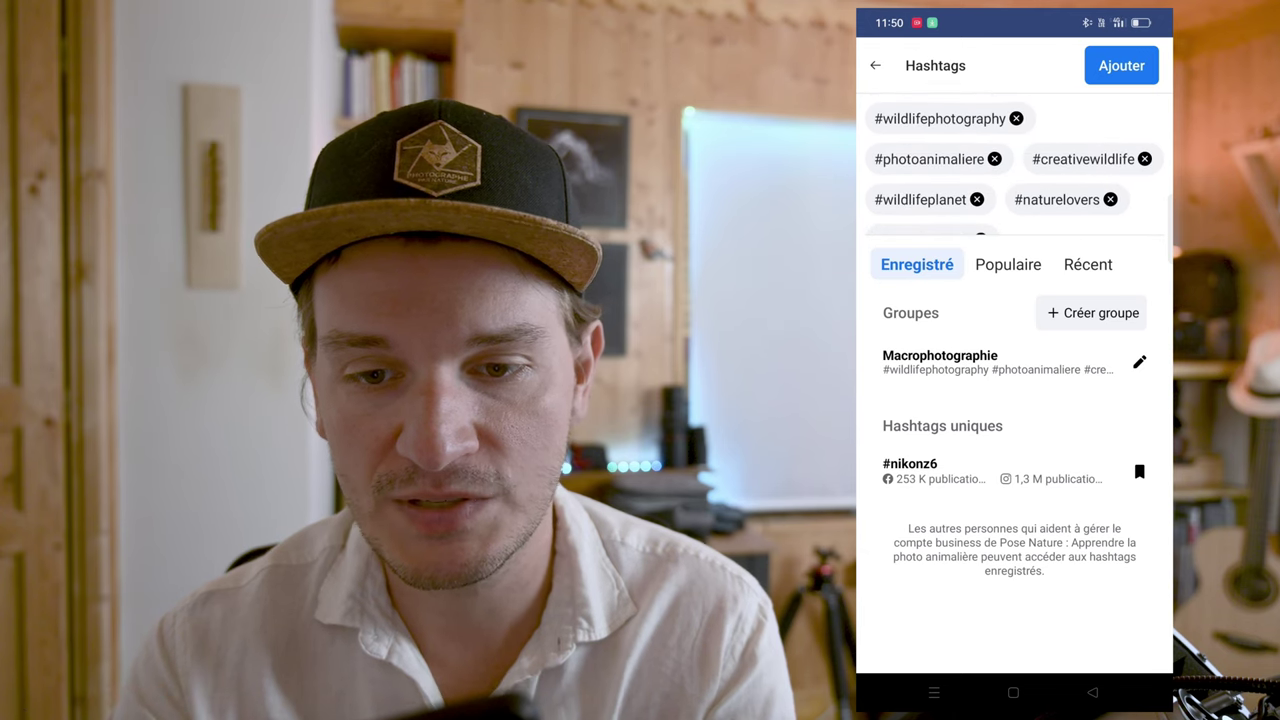
{"action": "left_click", "coordinate": [1121, 65]}
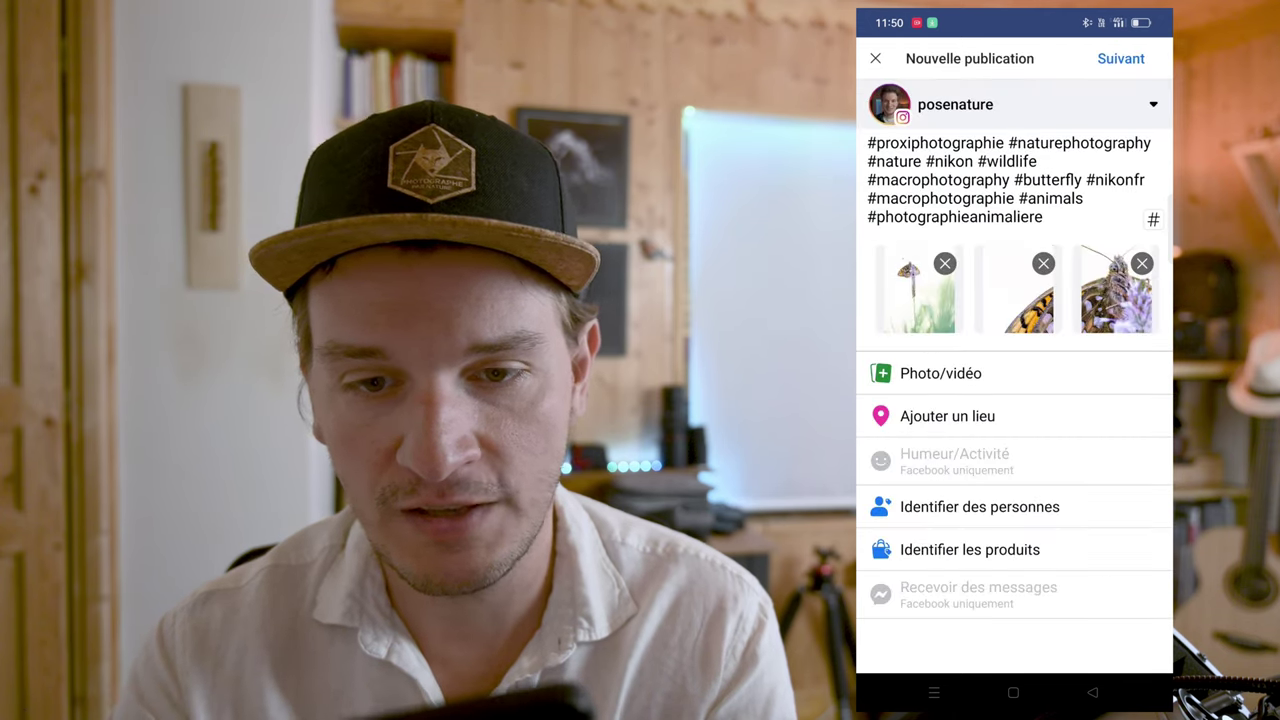
- Continue to the verification stage with immediate publishing selected and preview the carousel images in order
{"action": "left_click", "coordinate": [1121, 58]}
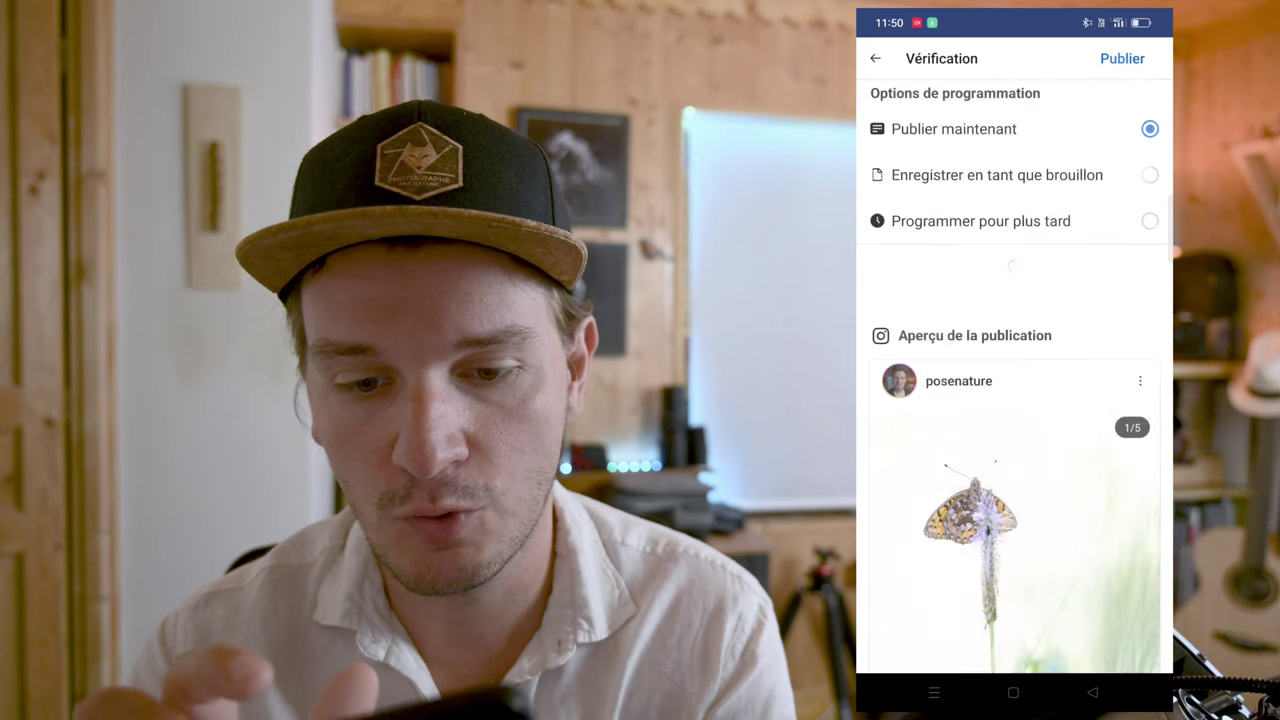
{"action": "scroll", "coordinate": [1014, 400], "scroll_direction": "down", "scroll_amount": 3}
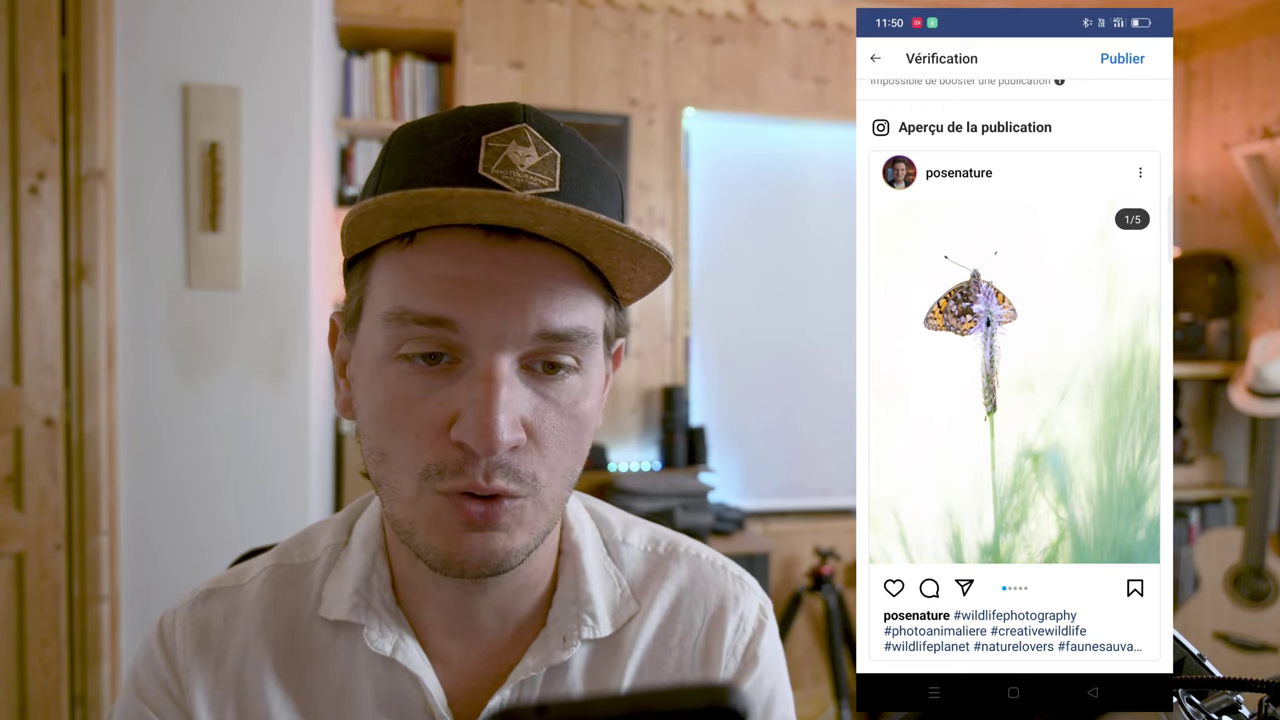
{"action": "left_click_drag", "start_coordinate": [1100, 380], "coordinate": [900, 380]}
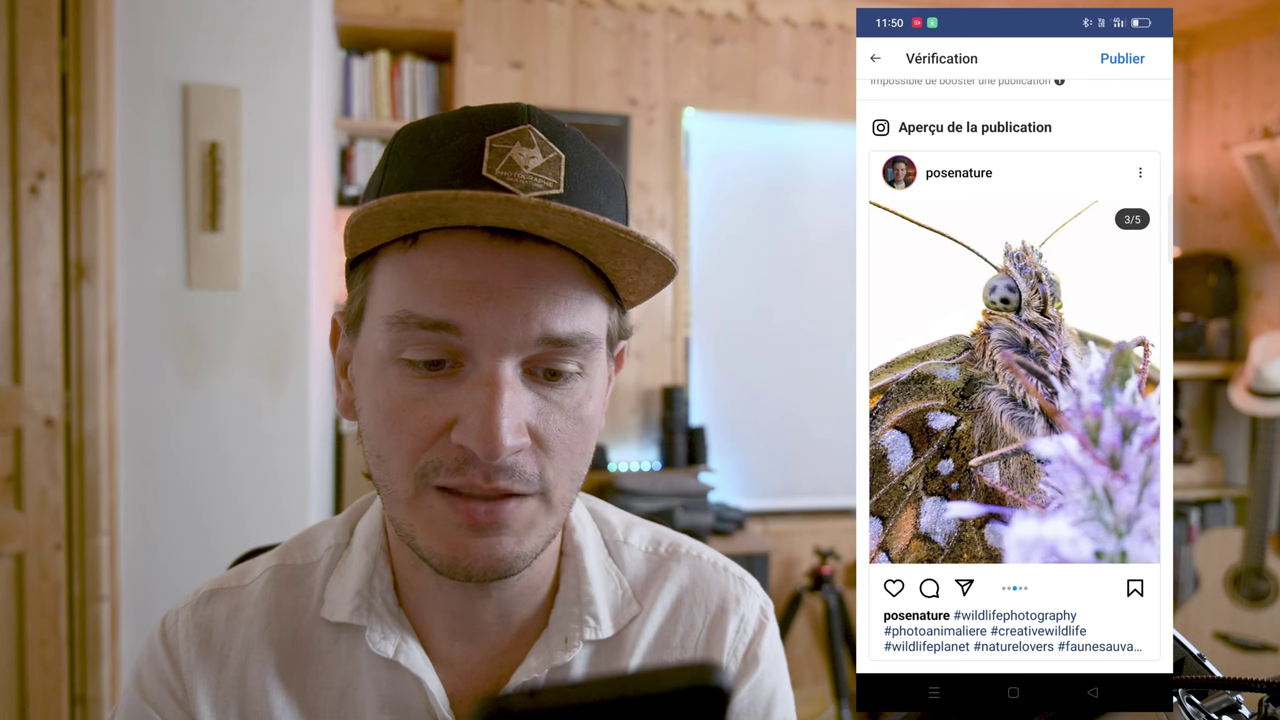
{"action": "left_click_drag", "start_coordinate": [1100, 380], "coordinate": [920, 380]}
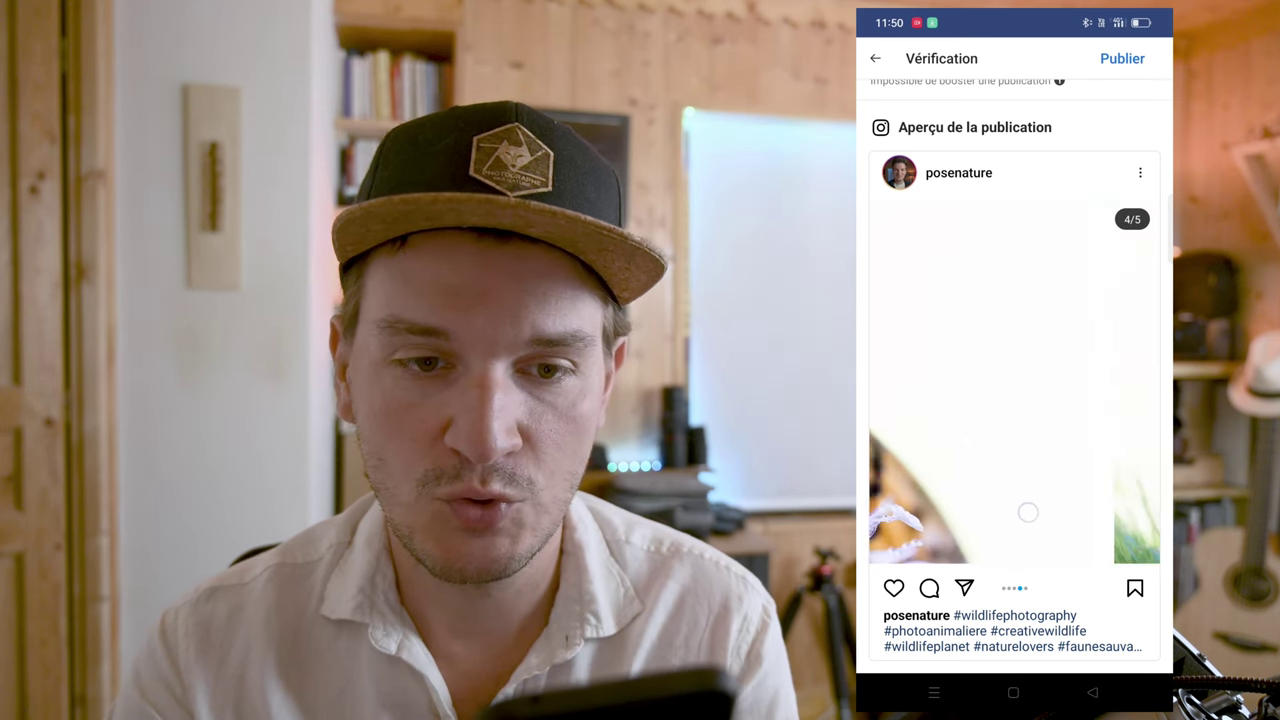